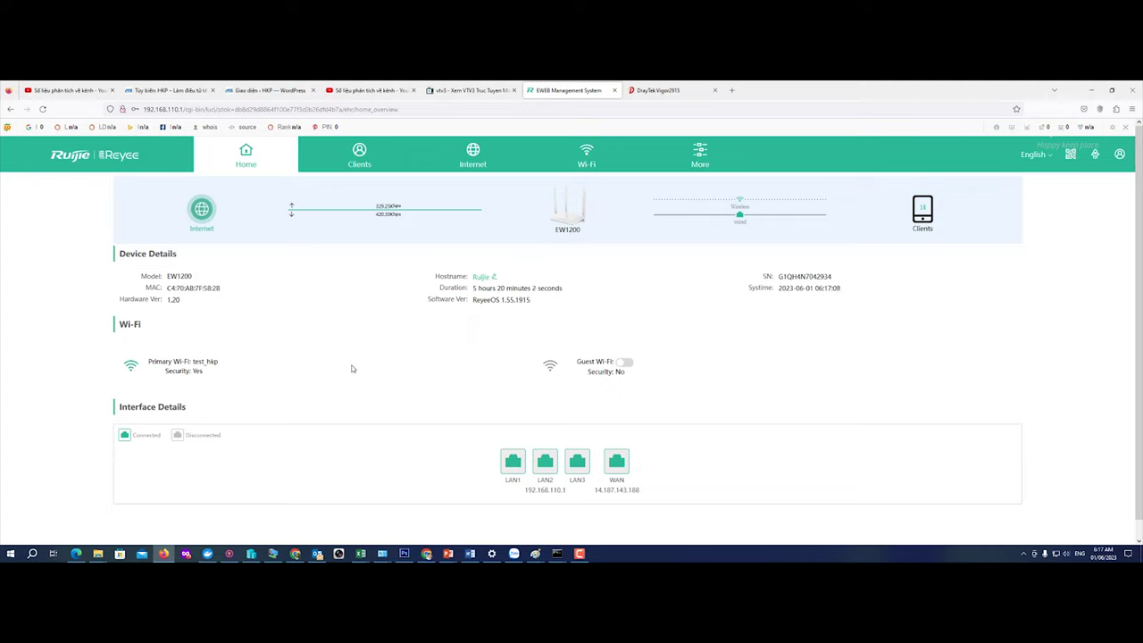
Step: Open the port mapping list in the Ruijie router's advanced settings
click(703, 157)
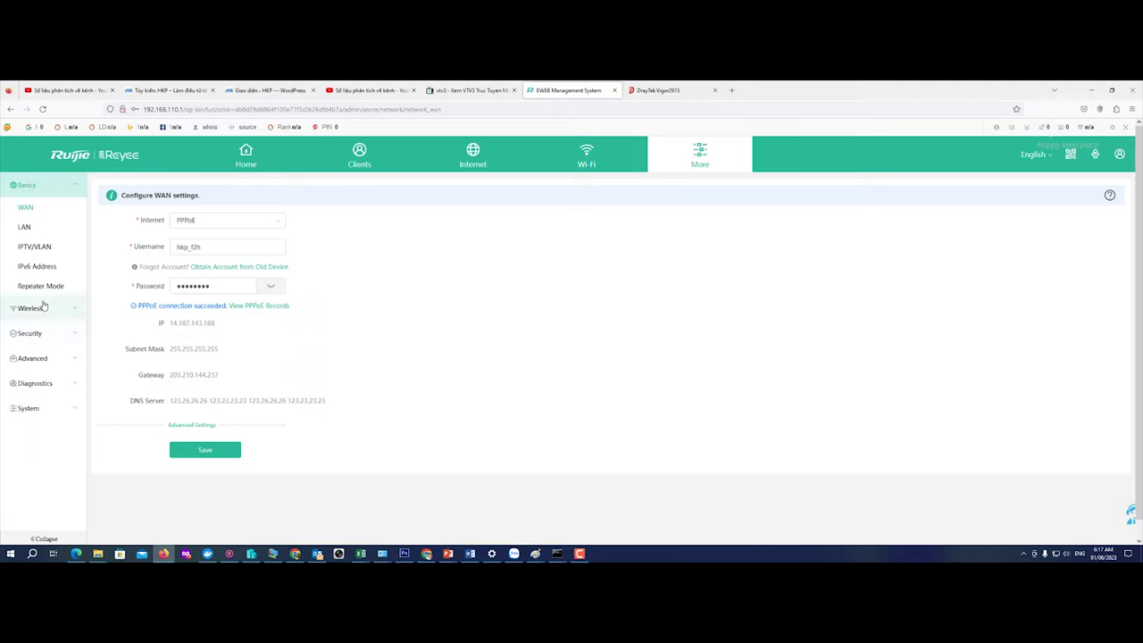
click(24, 228)
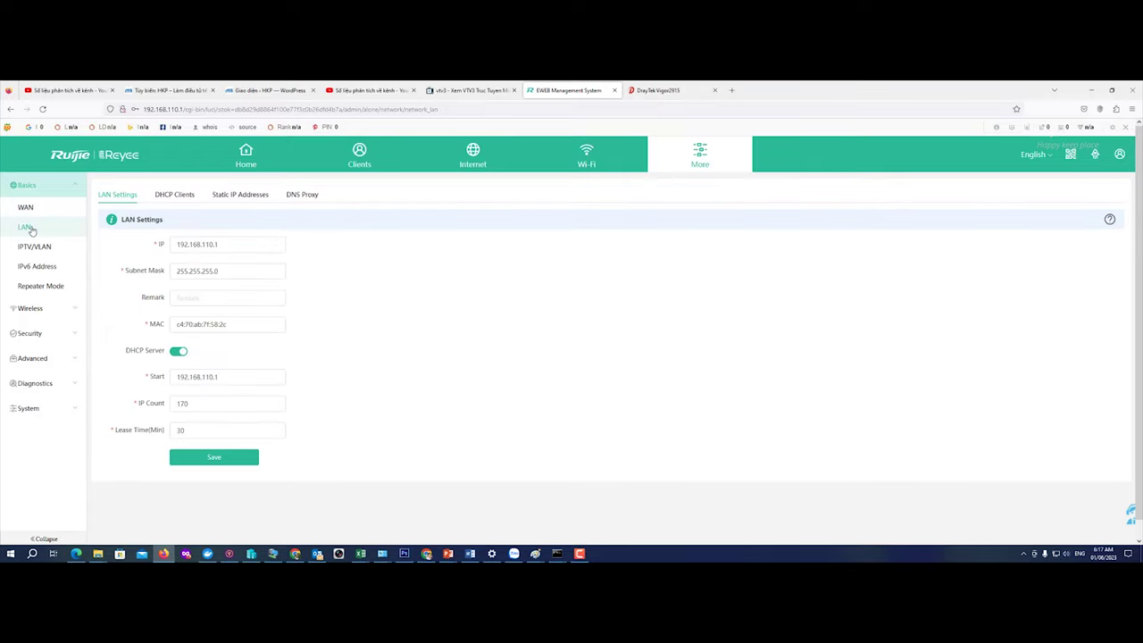
click(39, 360)
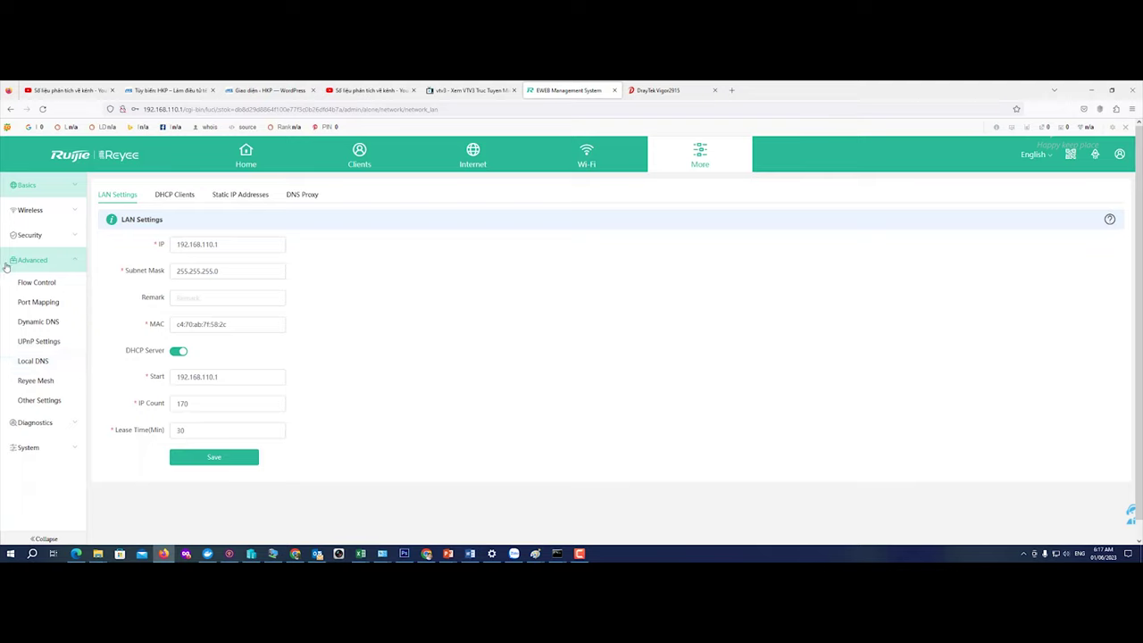
click(28, 305)
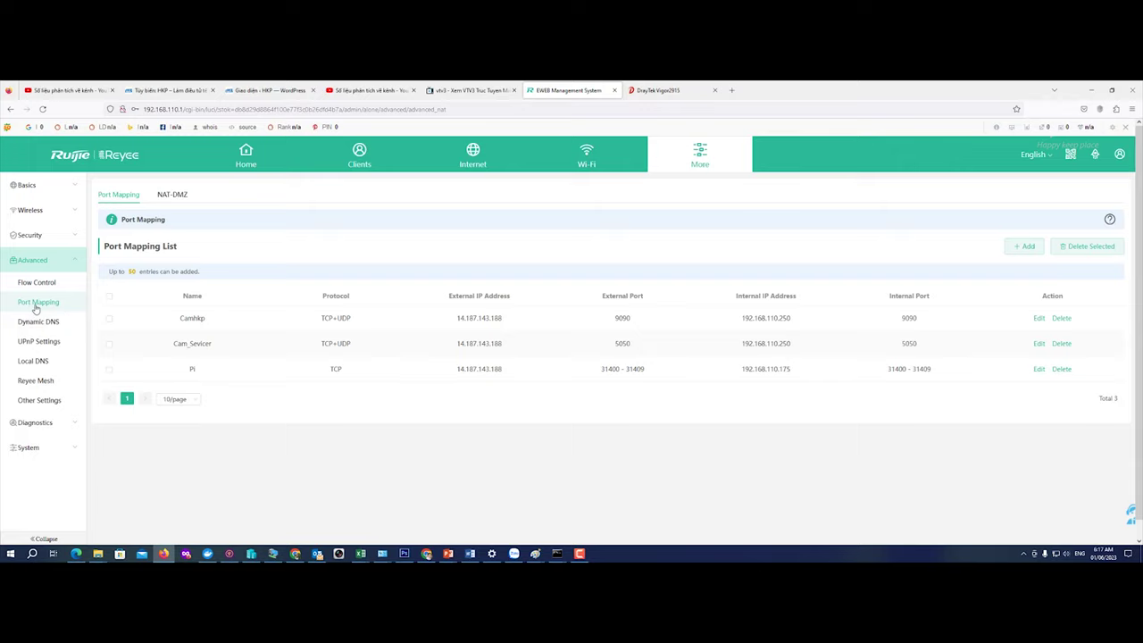
Step: Look up the equivalent NAT Open Ports setup on the DrayTek Vigor2915 router and return to the Ruijie port mapping list
click(665, 92)
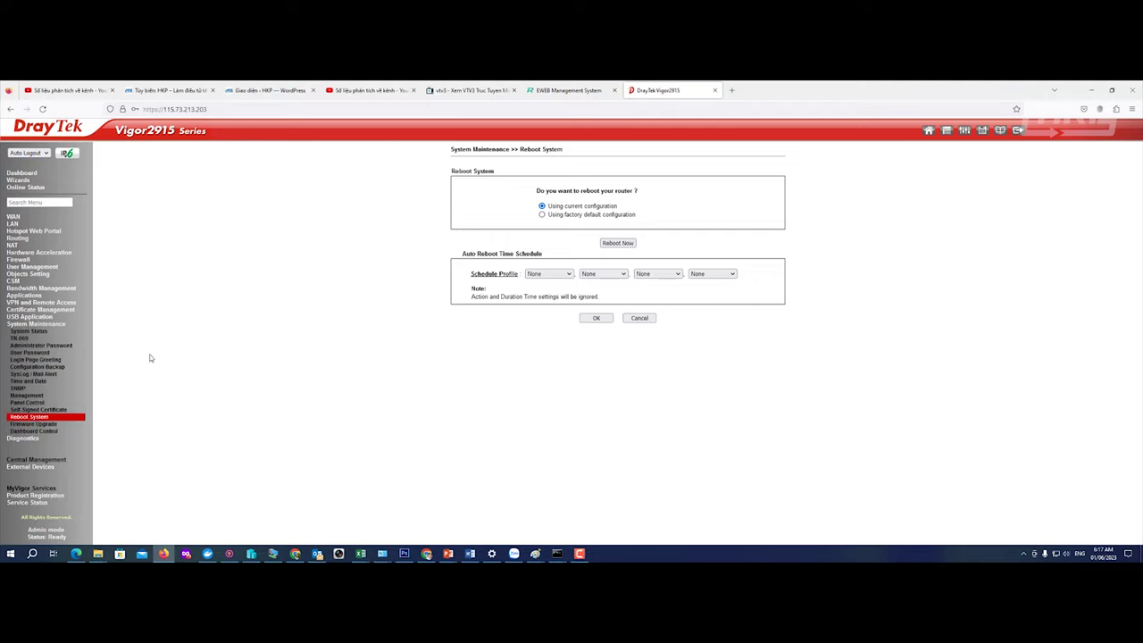
click(14, 246)
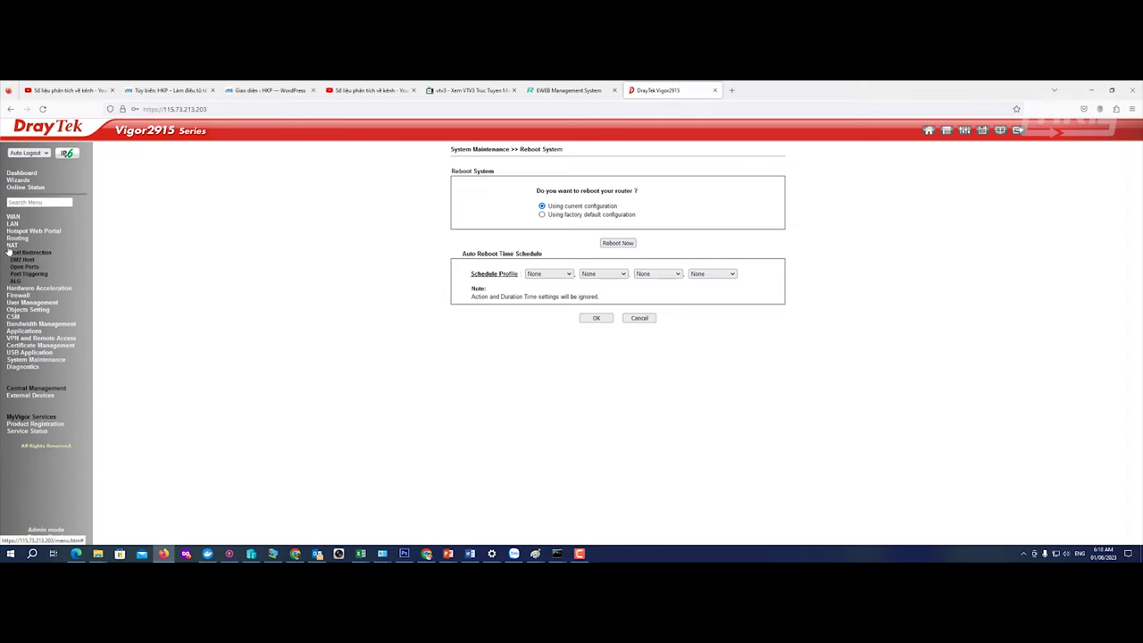
click(565, 90)
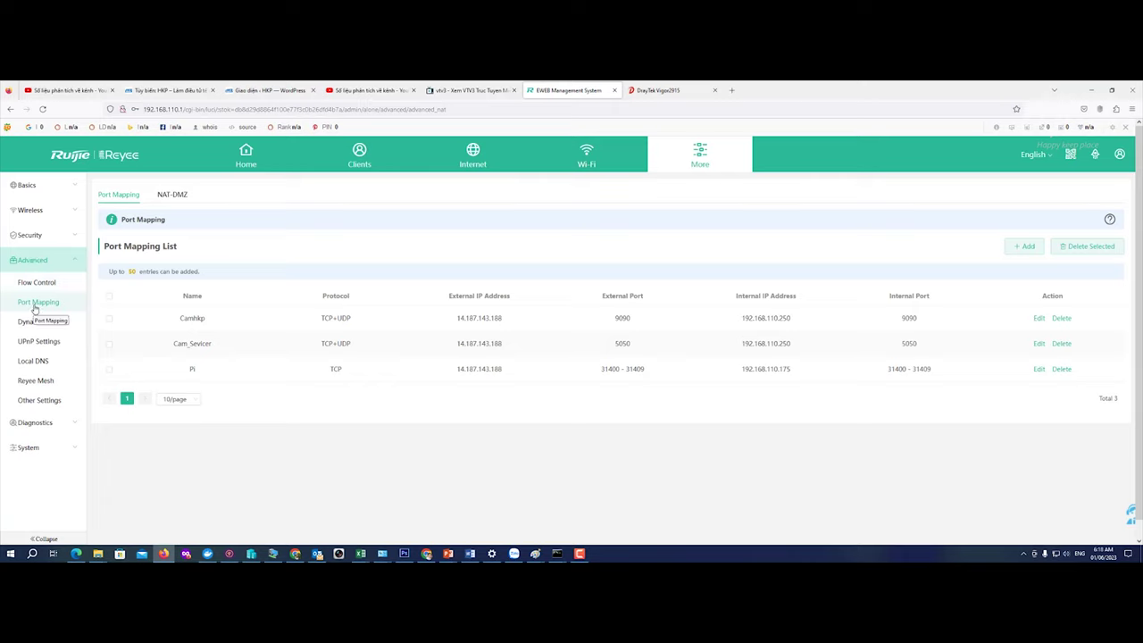
click(659, 93)
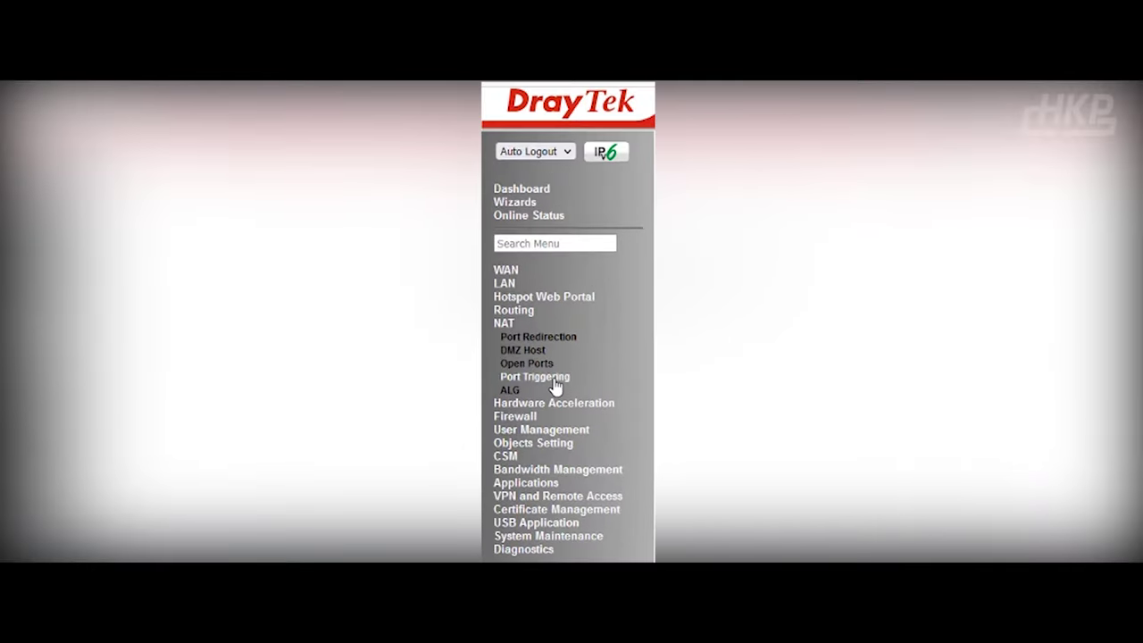
click(548, 370)
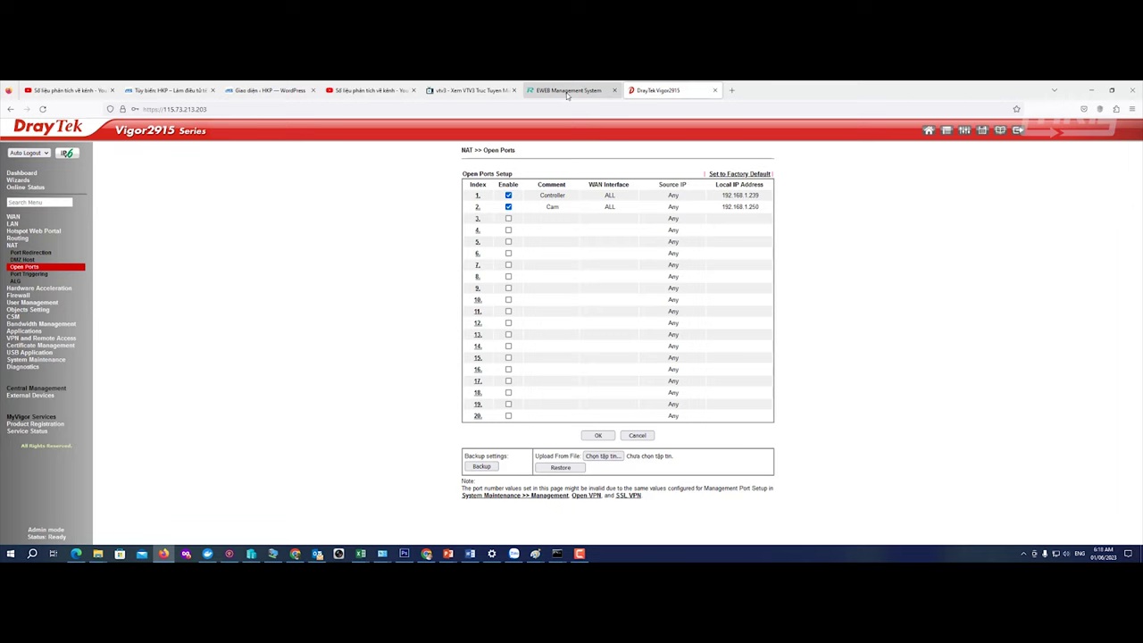
click(568, 90)
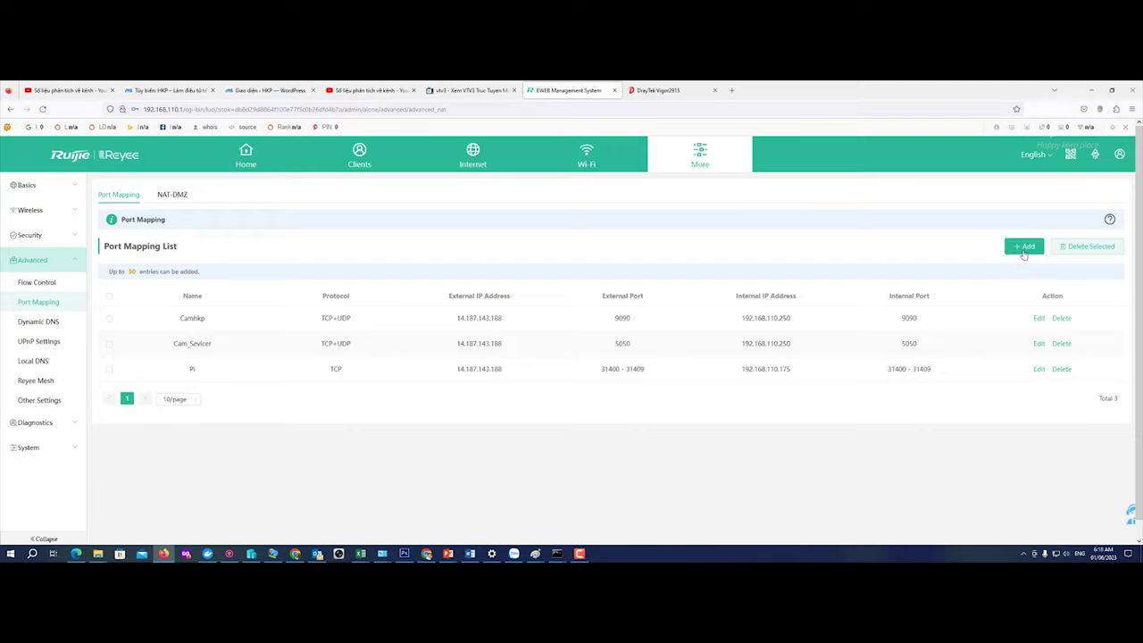
Step: Switch to the RDS camera's web page in Edge and check its port forwarding configuration and IP address
mouse_move(96, 556)
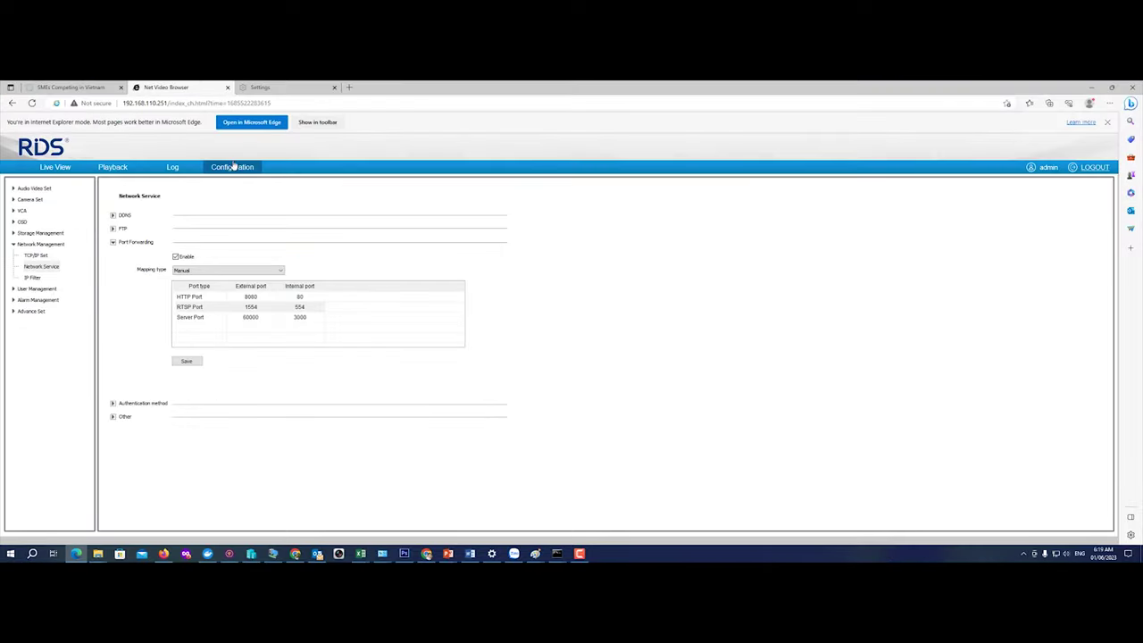
click(214, 165)
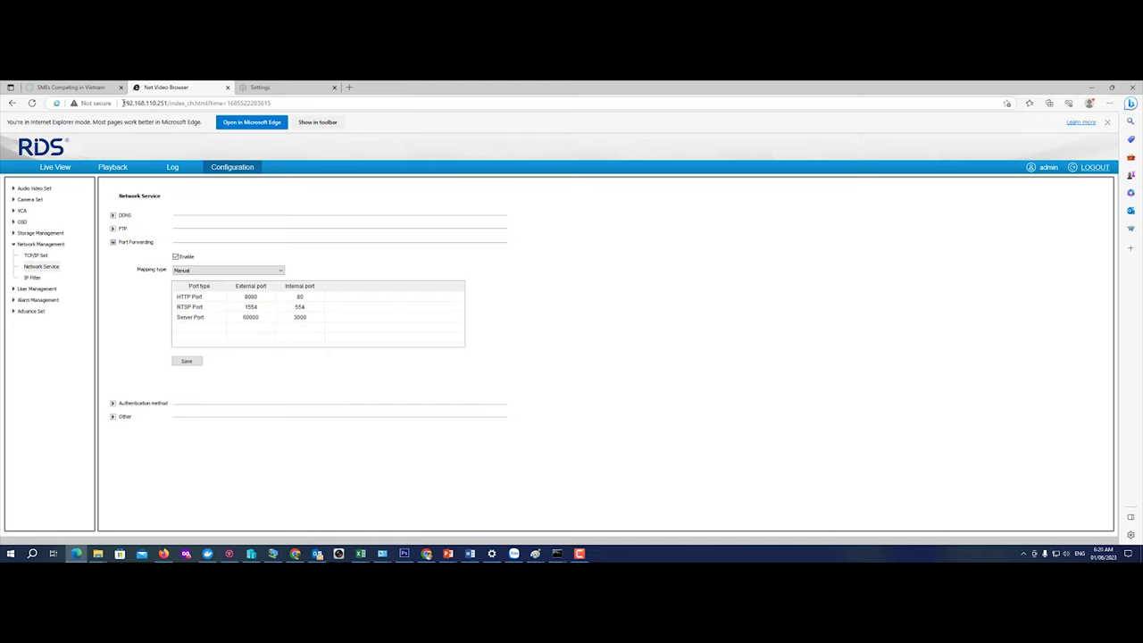
drag(137, 101, 168, 102)
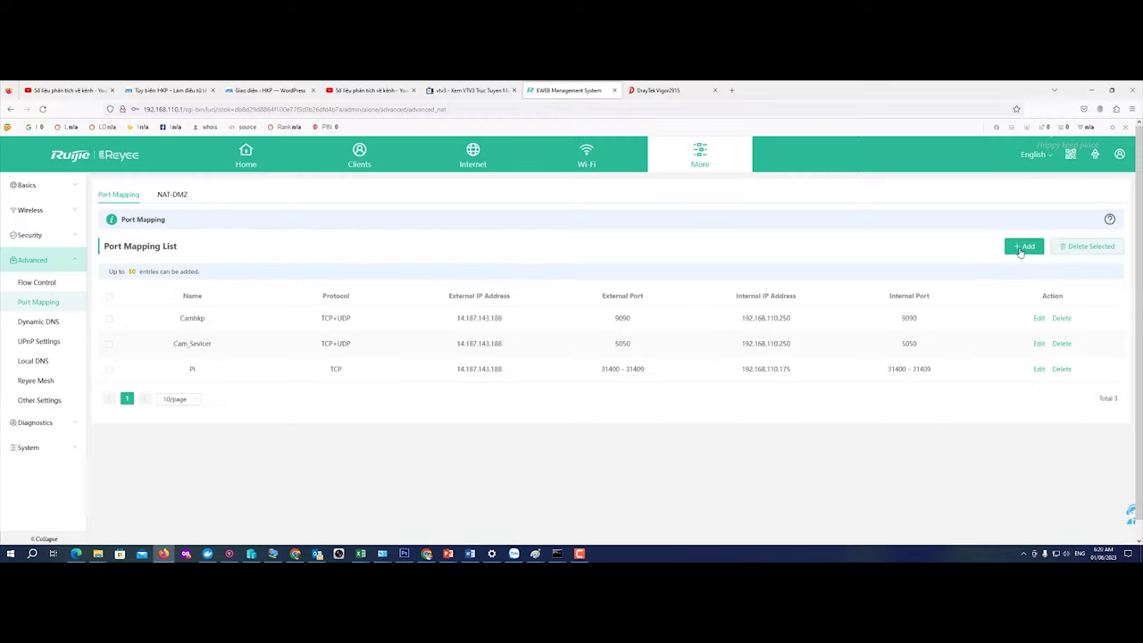
Step: Start a new port mapping on the Ruijie router named Test_cam, keeping HTTP as preferred server and setting the protocol to ALL
click(1023, 245)
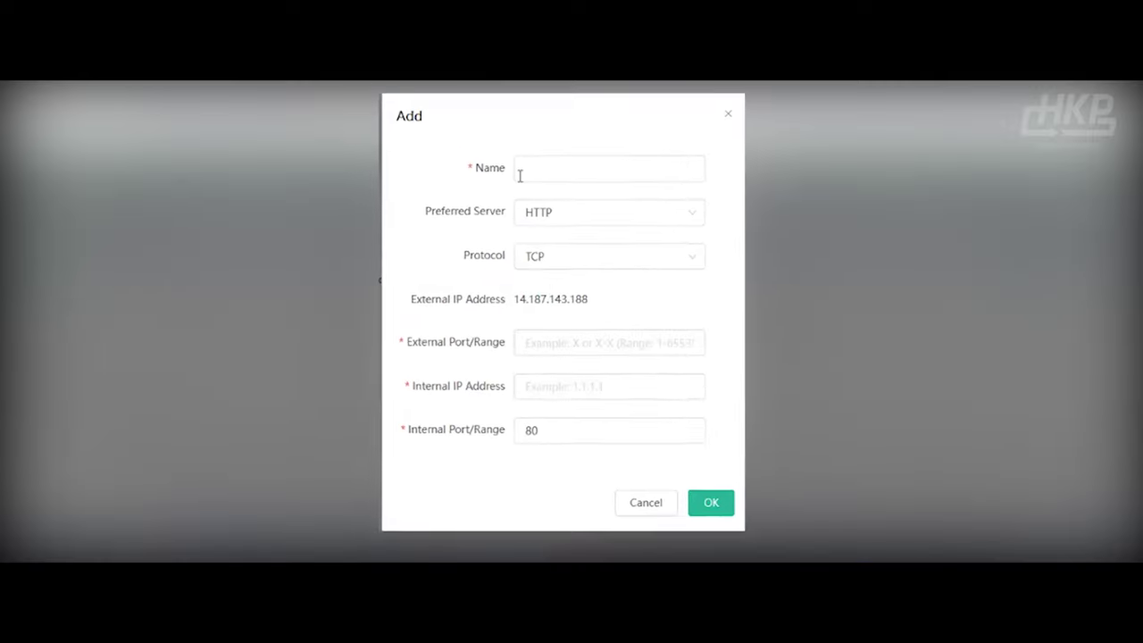
click(543, 217)
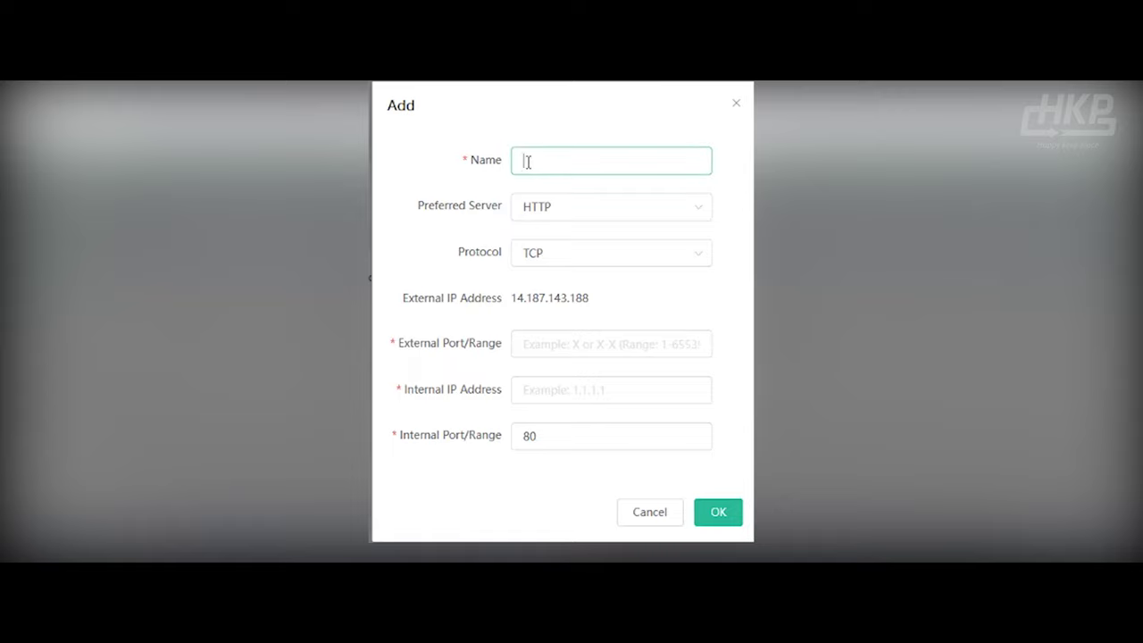
text(Test_cam)
click(571, 210)
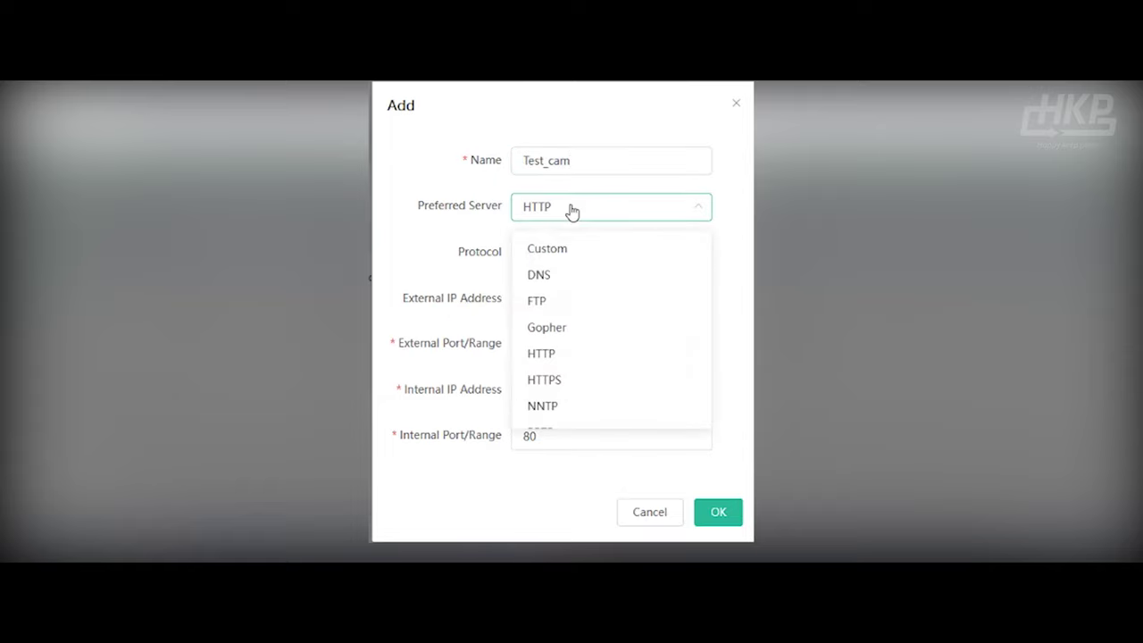
click(573, 210)
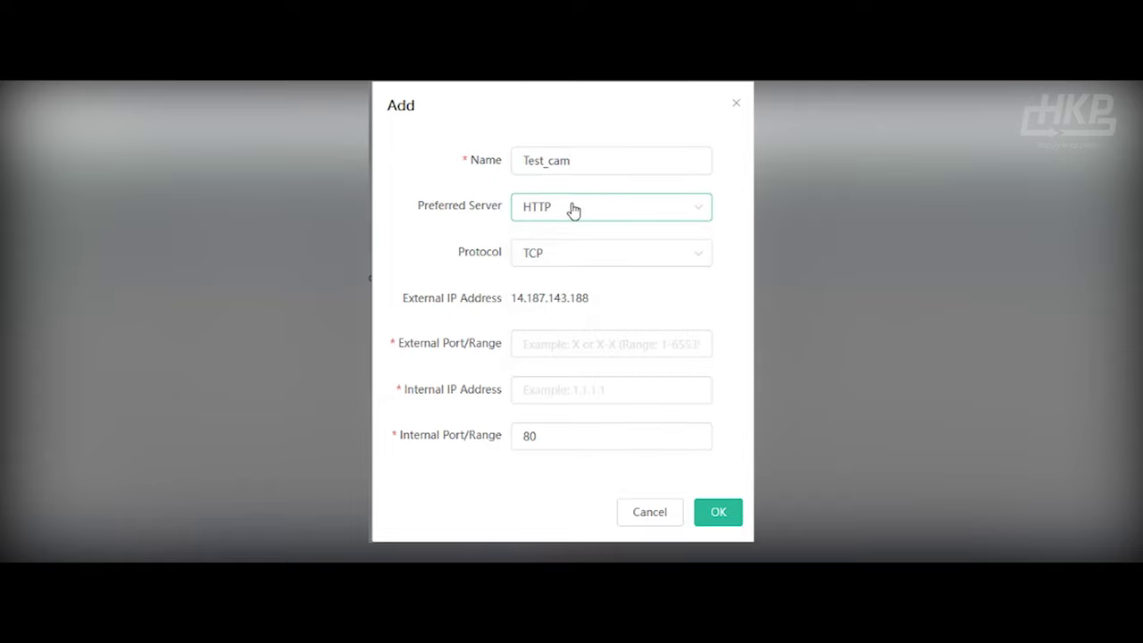
click(585, 260)
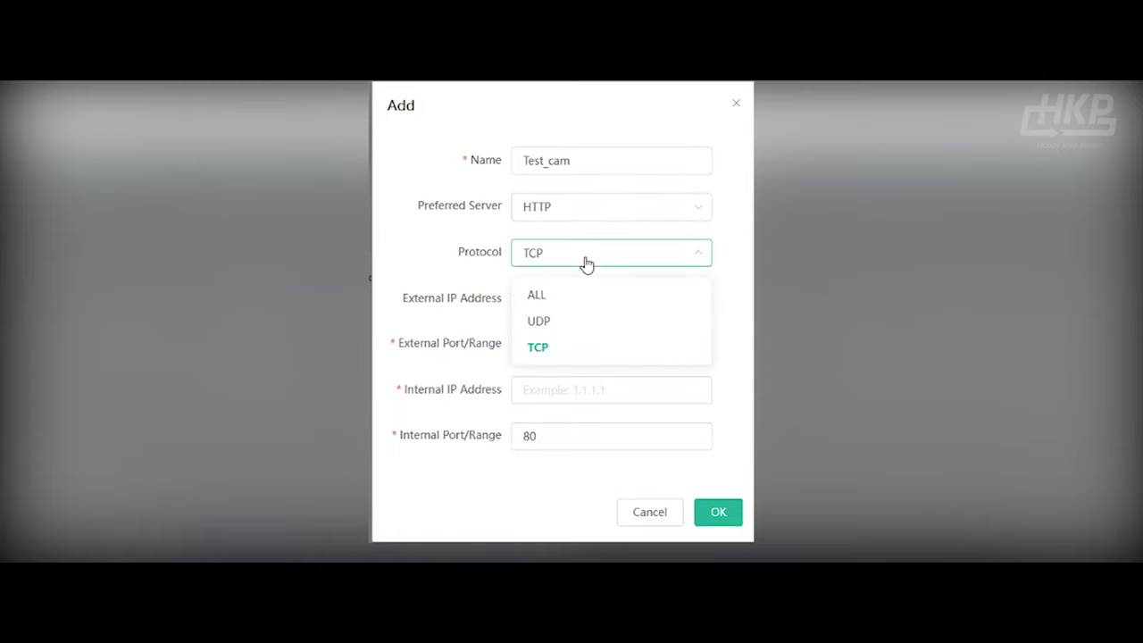
click(539, 299)
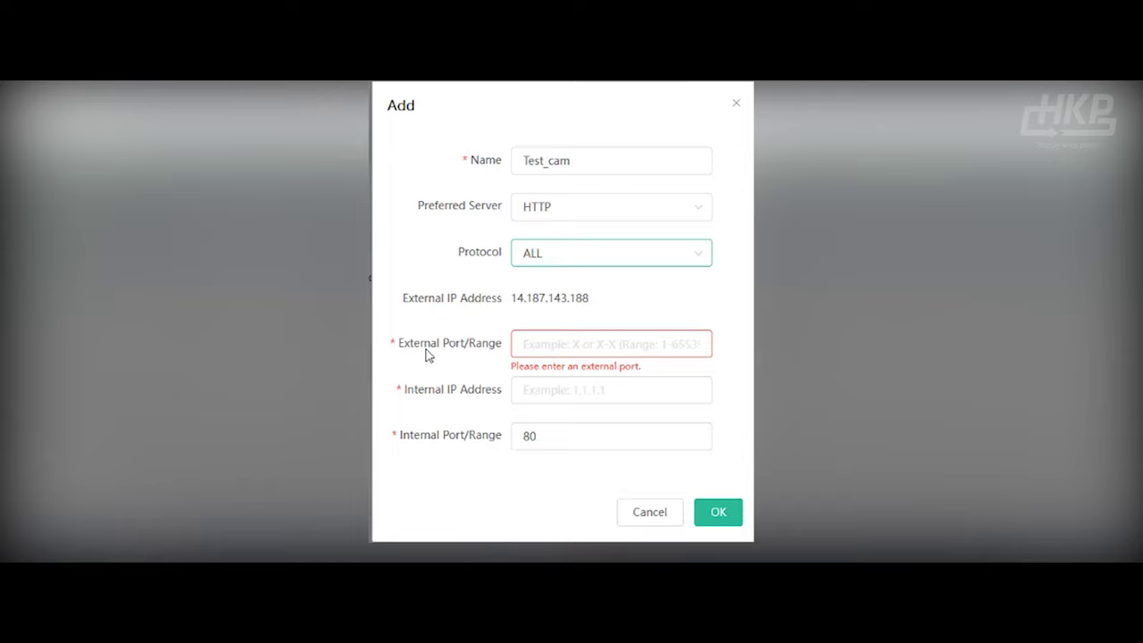
Step: Map external port 8080 to internal IP address 192.168.110.251 on internal port 80 for Test_cam and save the entry
click(520, 345)
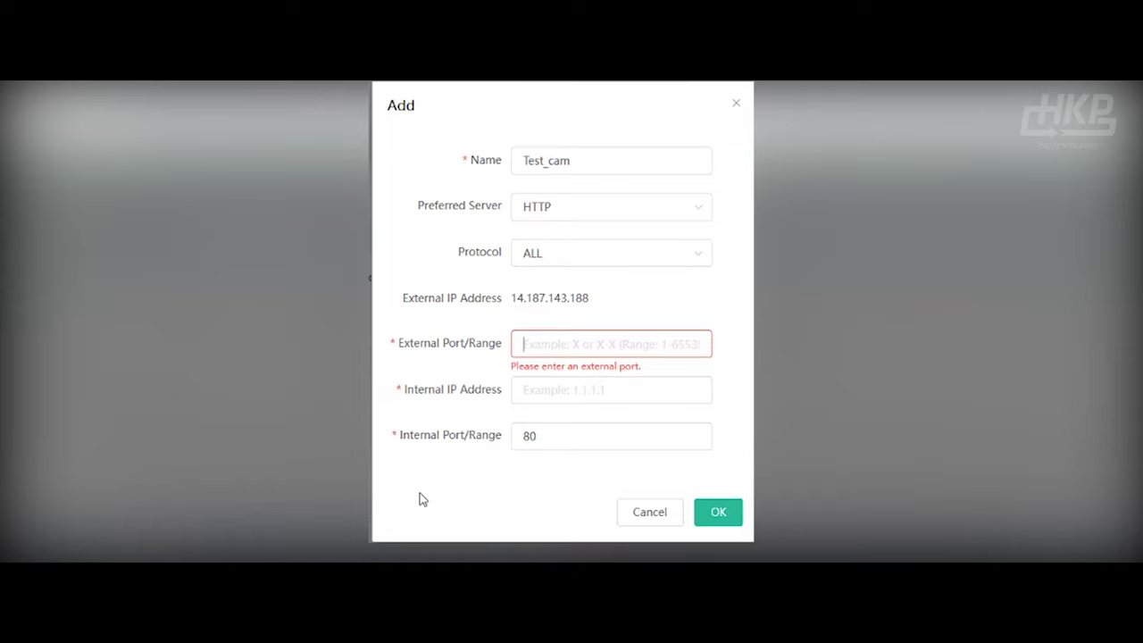
text(8)
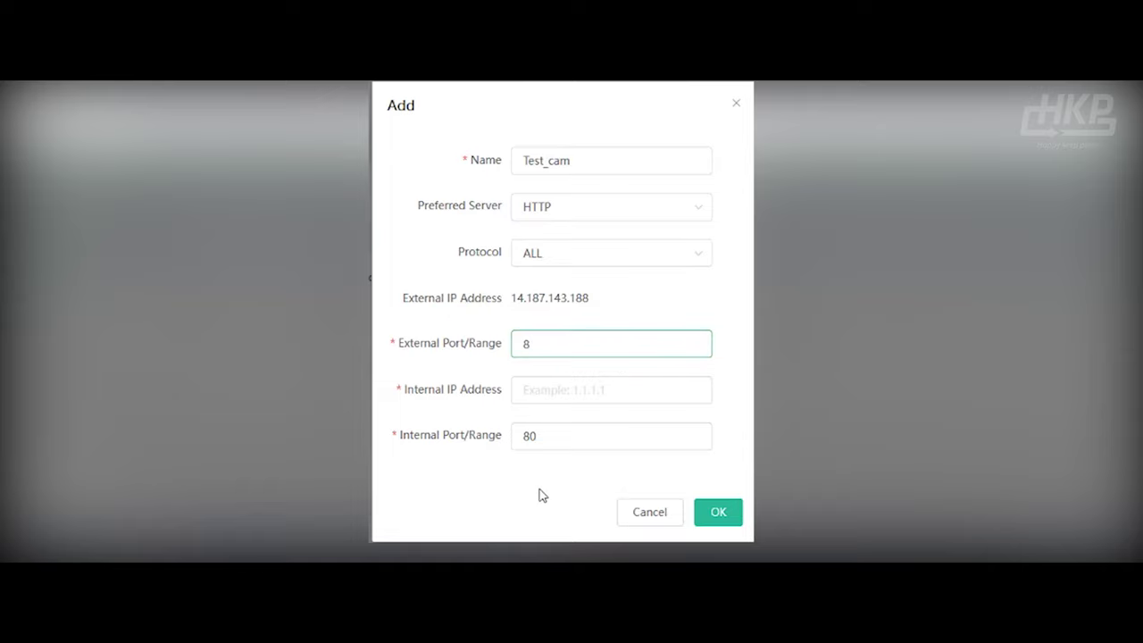
text(080)
click(564, 390)
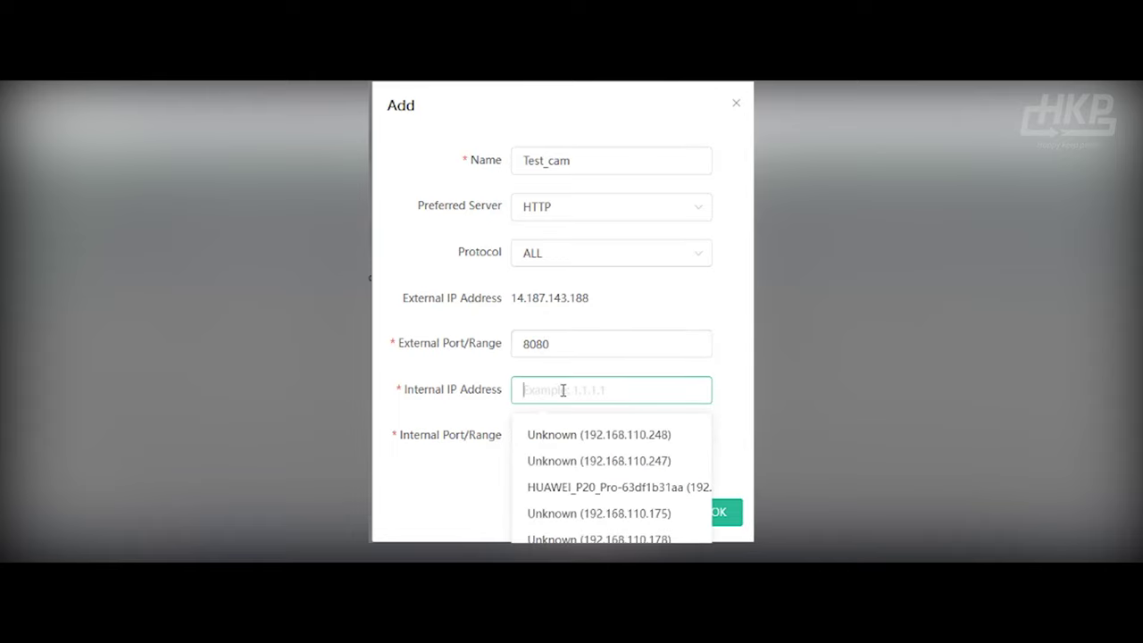
text(192.16)
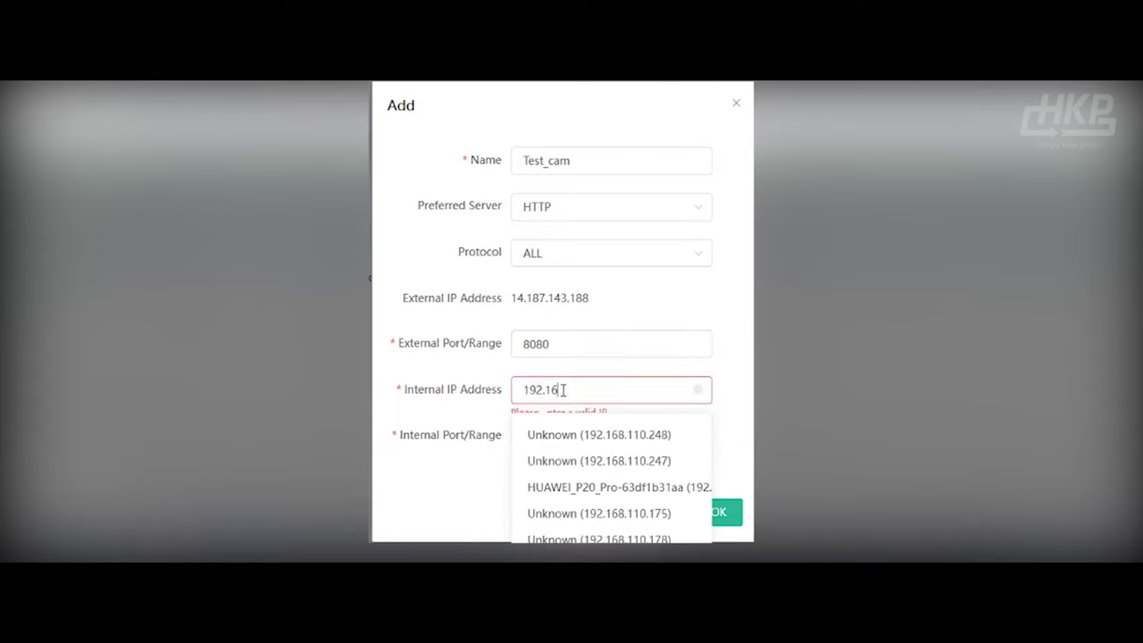
text(8.110.251)
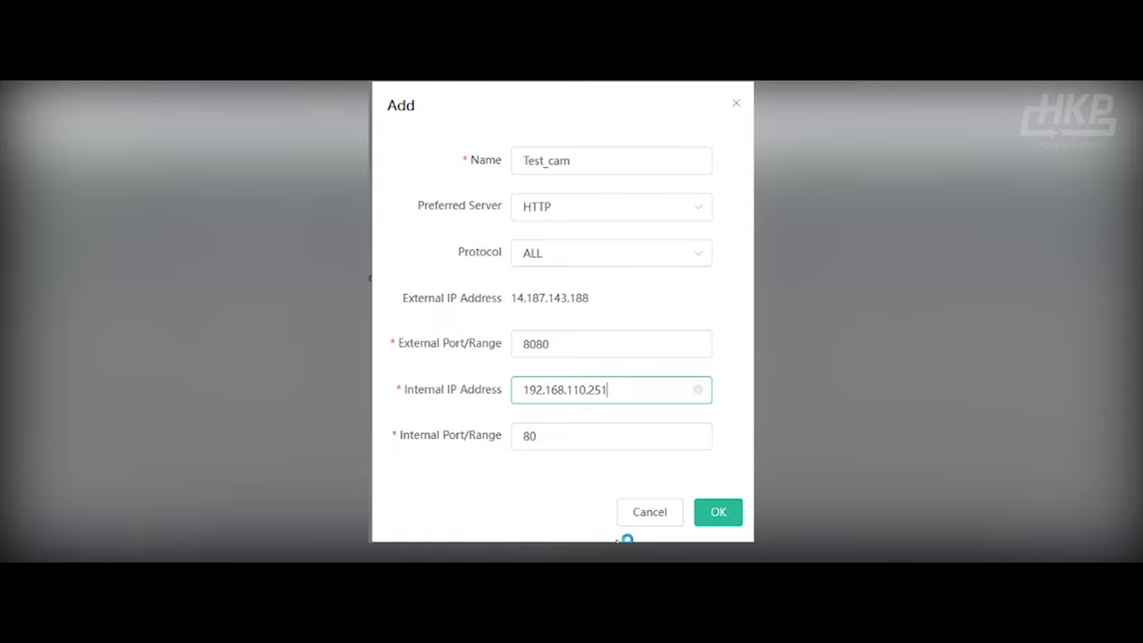
click(728, 523)
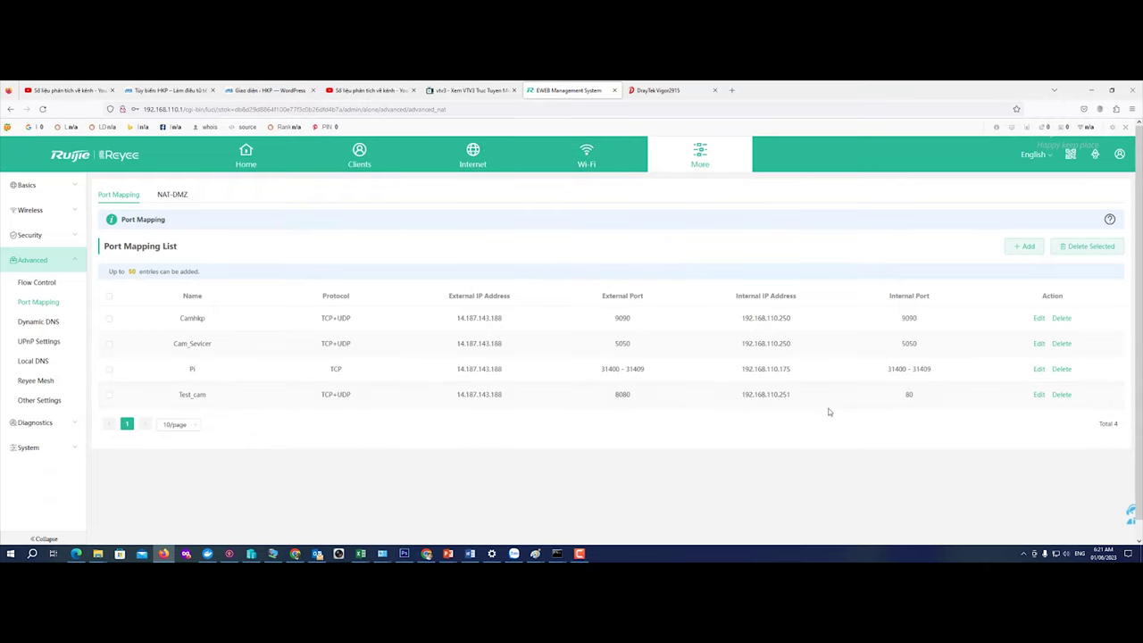
Step: Start another port mapping named TEST_CAM_RTSP with the protocol set to ALL
click(1022, 248)
click(549, 225)
text(TEST_CAM_R)
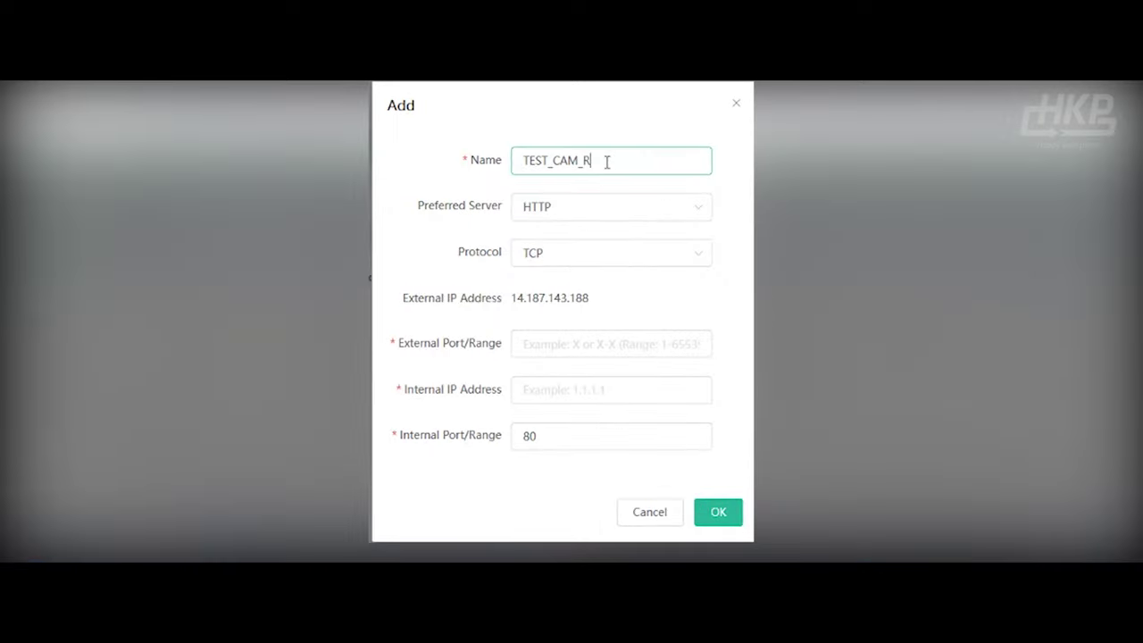
text(TSP)
drag(640, 163, 455, 153)
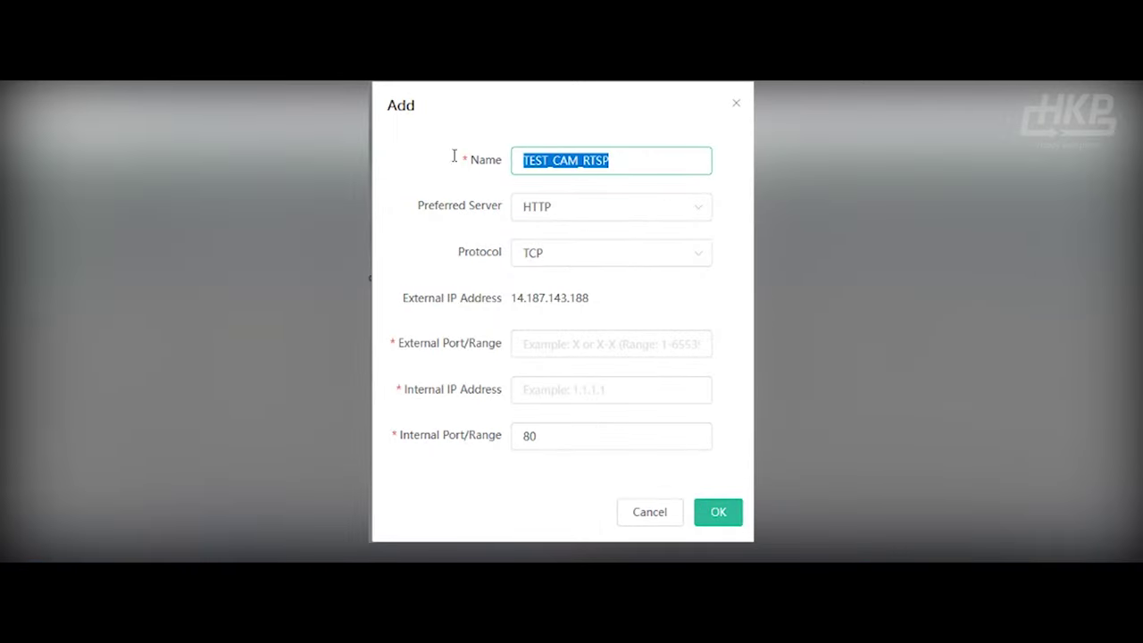
click(578, 261)
click(546, 302)
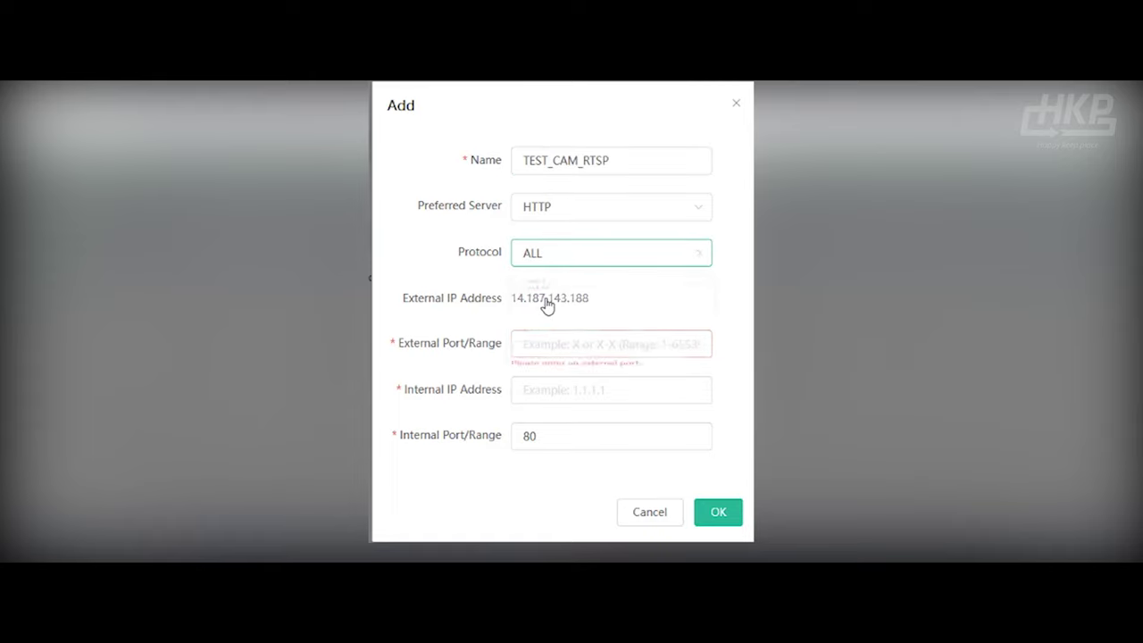
Step: Map external port 1554 to internal IP address 192.168.110.251 on internal port 1554 for TEST_CAM_RTSP and save the entry
click(523, 343)
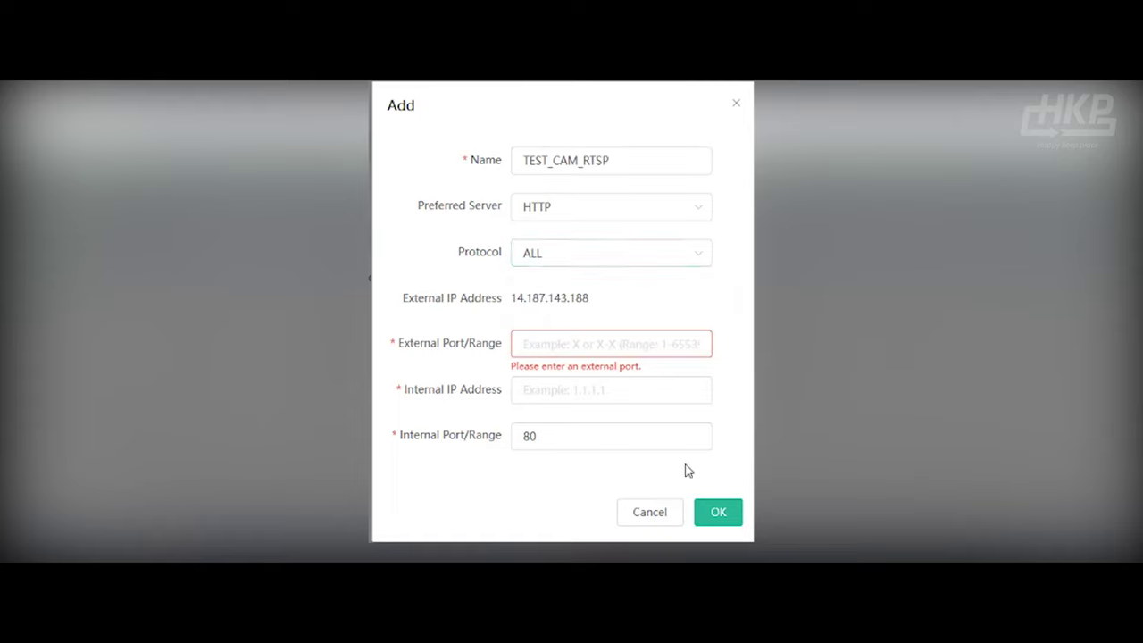
text(1)
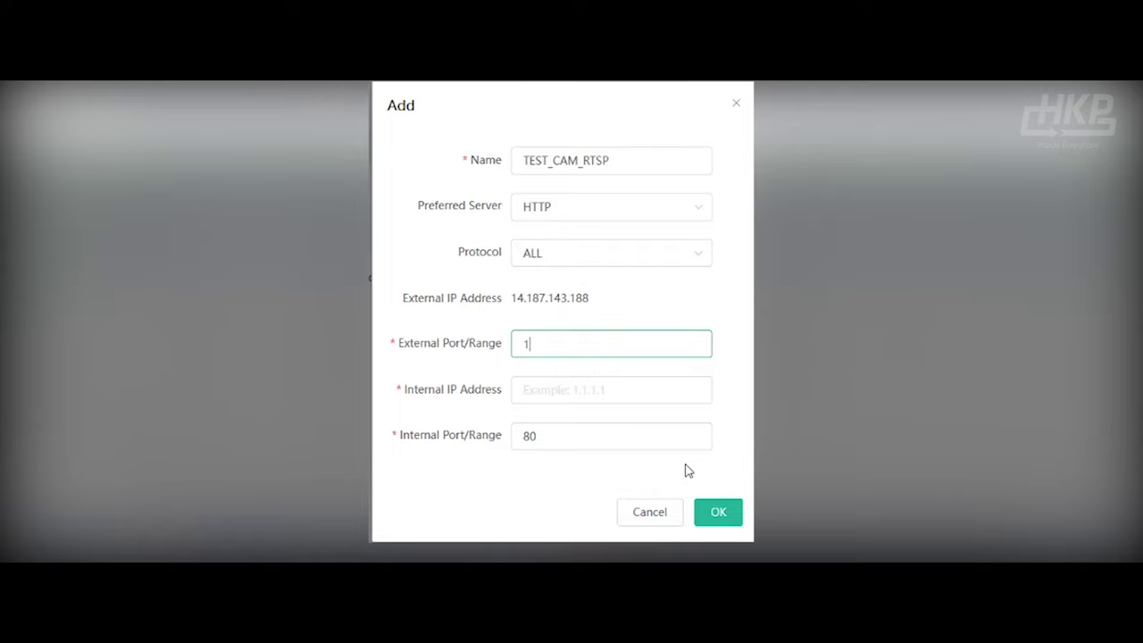
text(554)
click(538, 390)
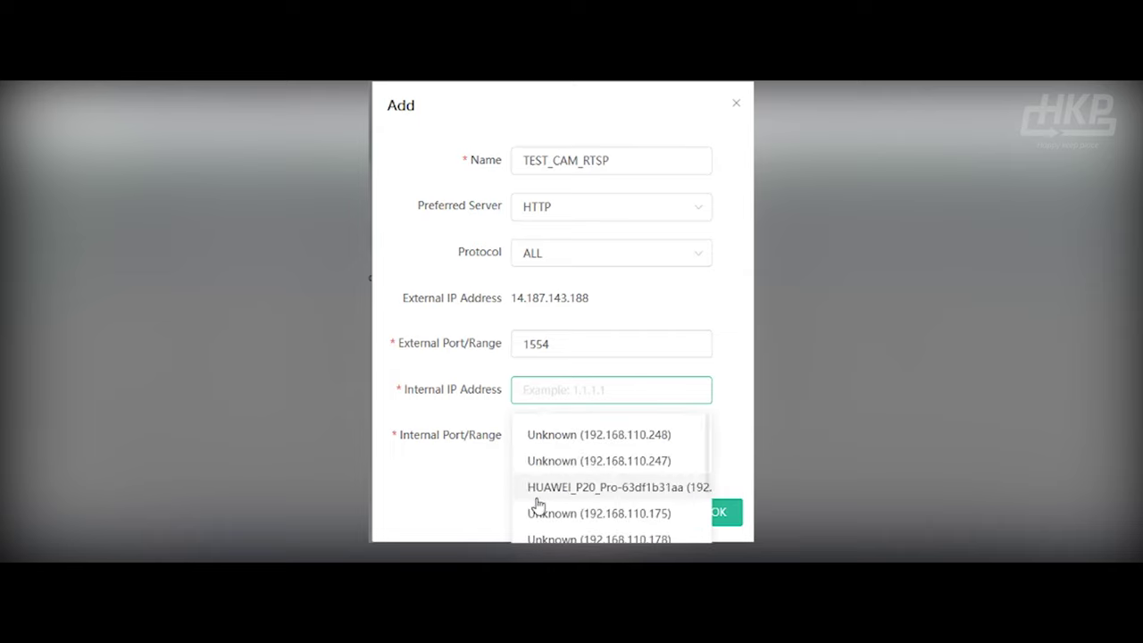
text(19)
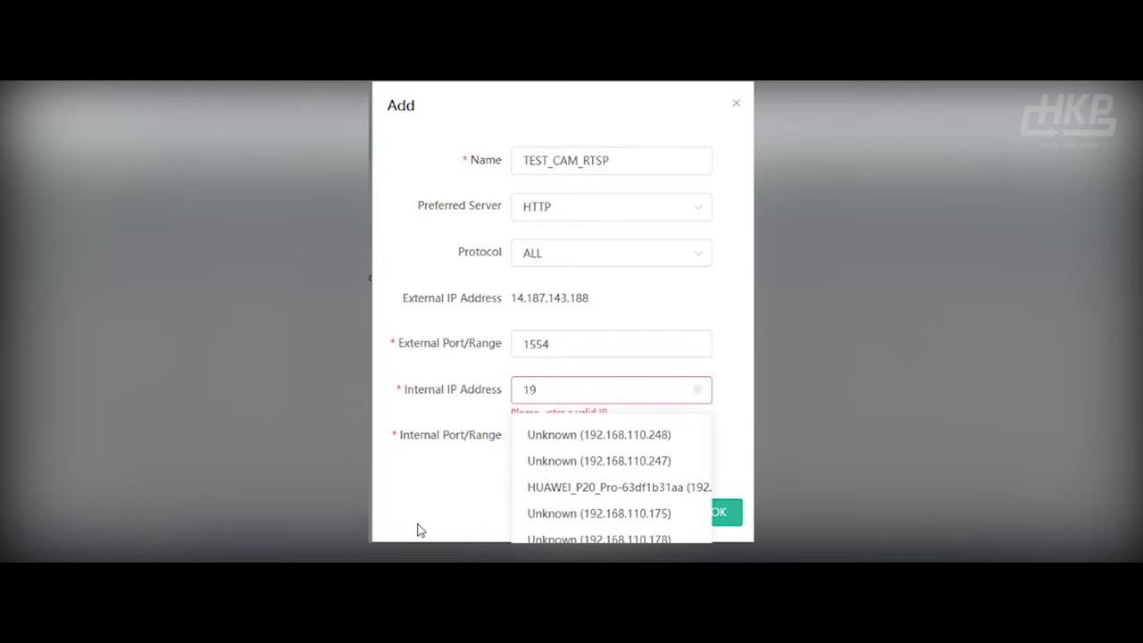
text(2.168.110.251)
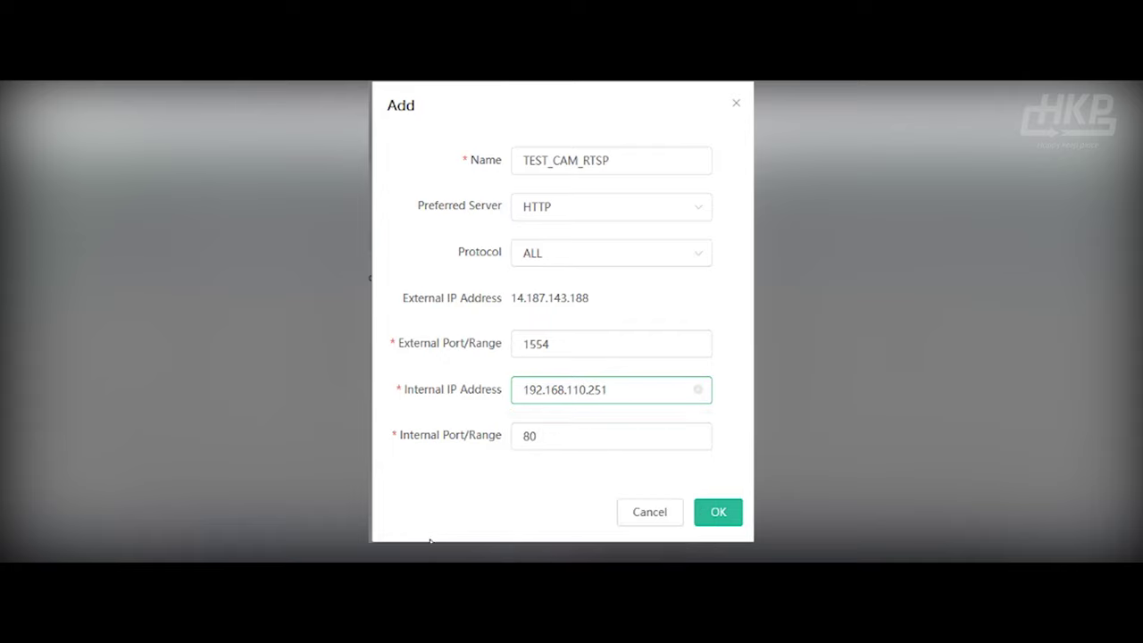
double_click(539, 438)
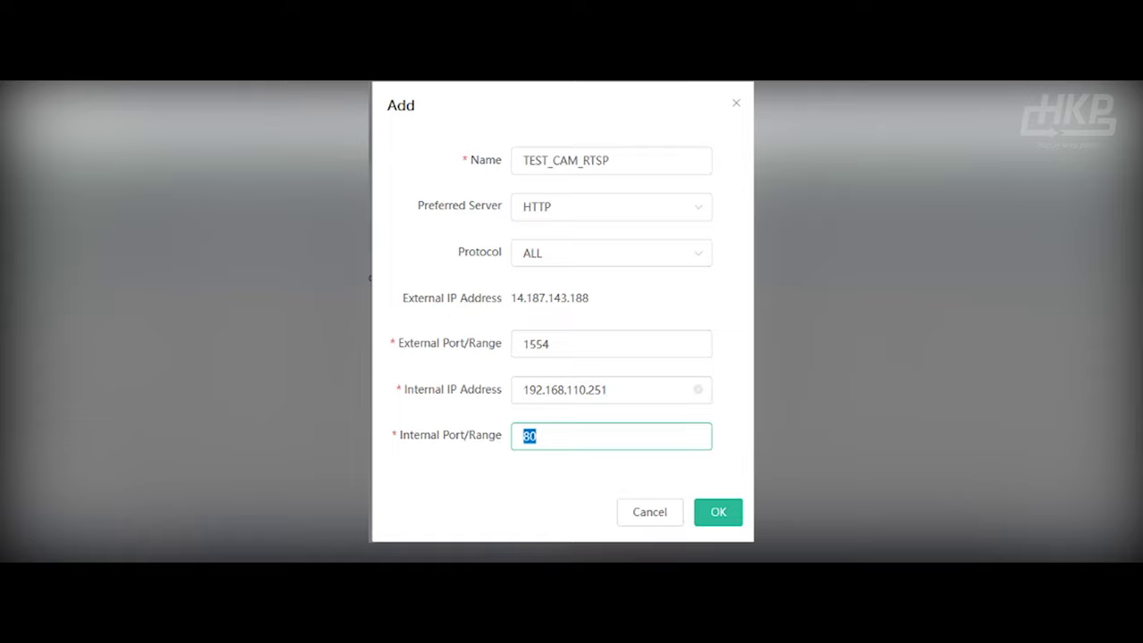
text(1554)
click(720, 518)
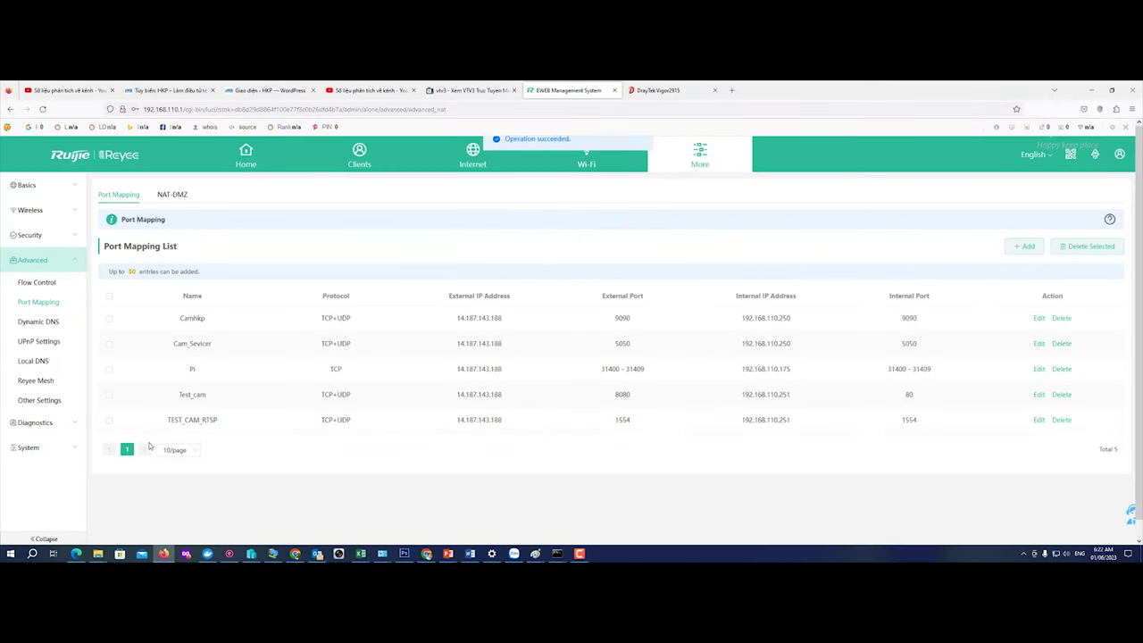
Step: Start another port mapping on the router named TEST_CAM_SERVER, keeping HTTP as preferred server and setting the protocol to ALL
click(1025, 254)
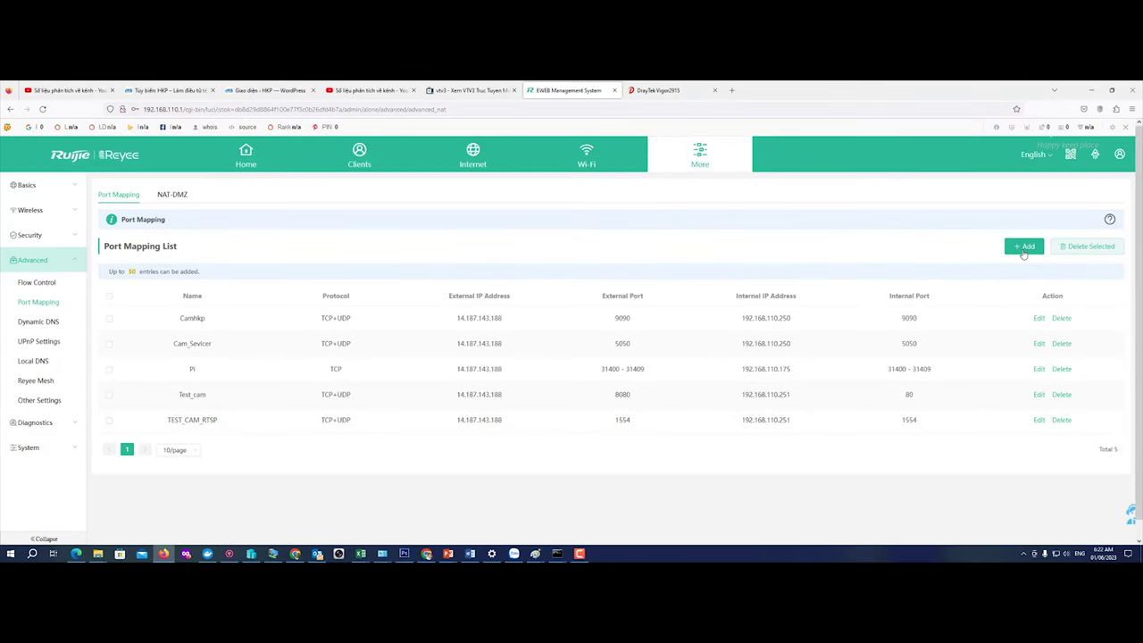
click(557, 230)
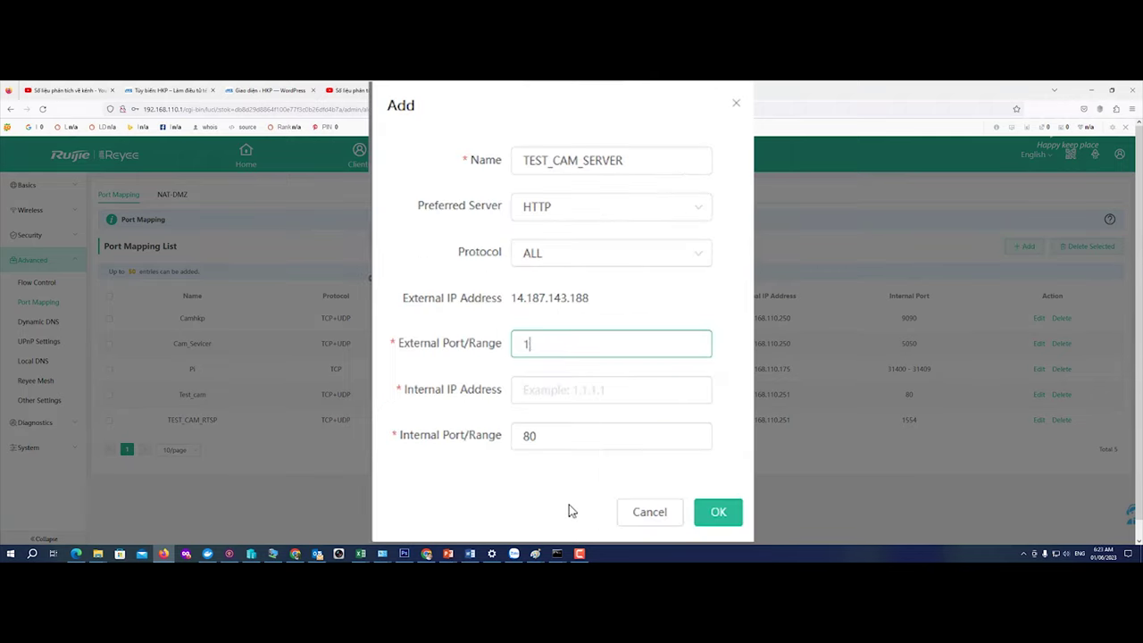
text(92.168.1)
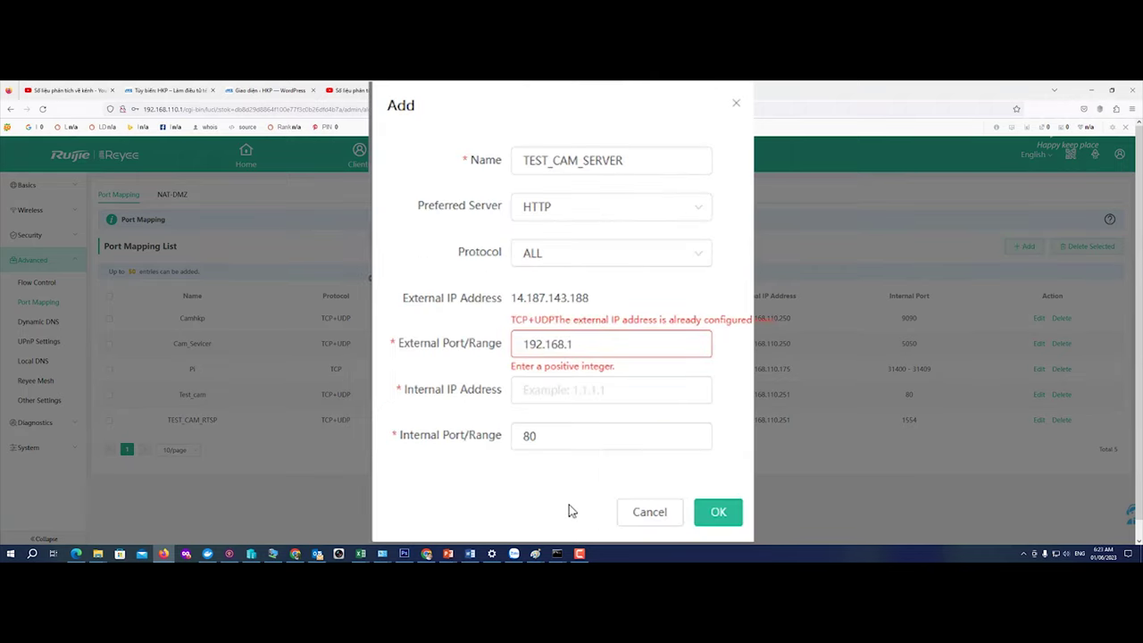
text(10.254)
key(BackSpace)
text(1)
double_click(534, 349)
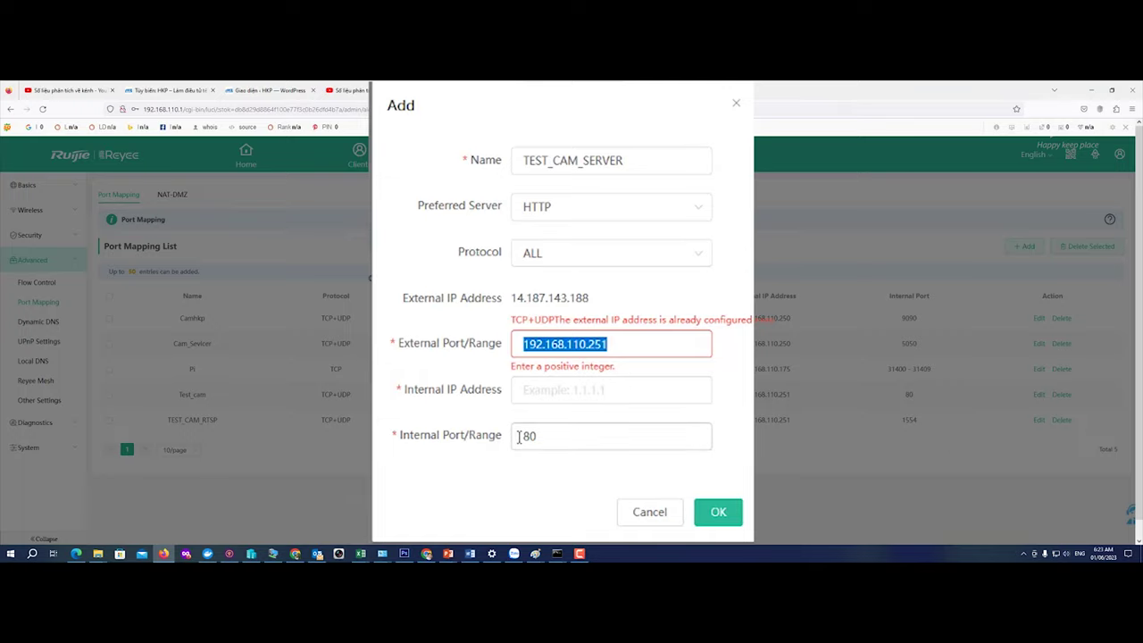
key(BackSpace)
Step: Map external port 60000 to internal IP address 192.168.110.251 on internal port 3000 for TEST_CAM_SERVER and save the entry
text(600)
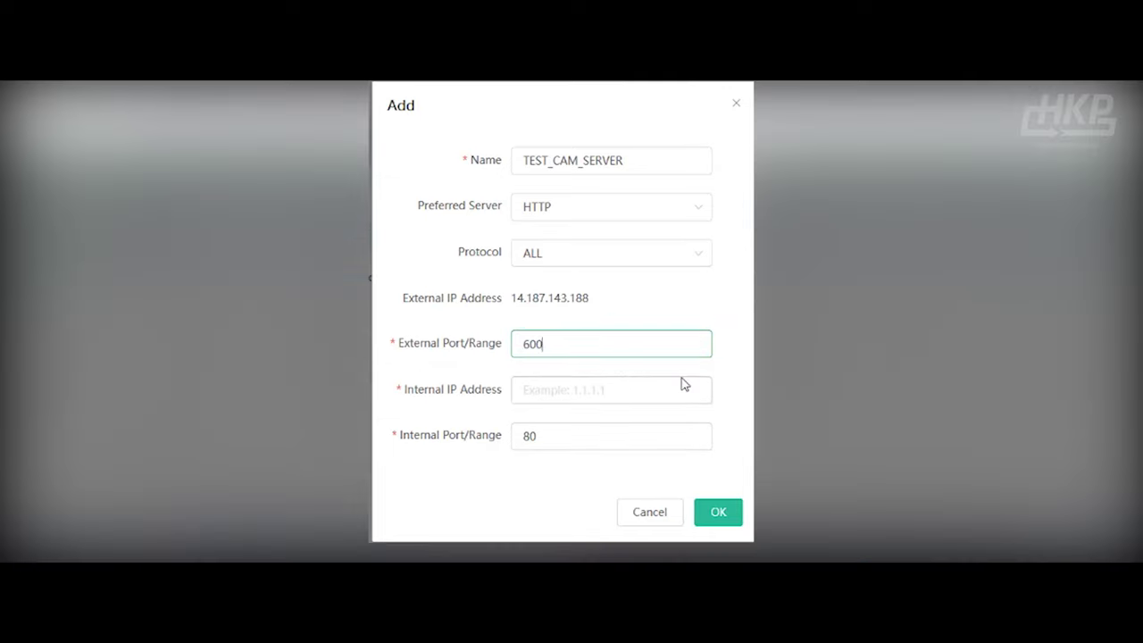
text(00)
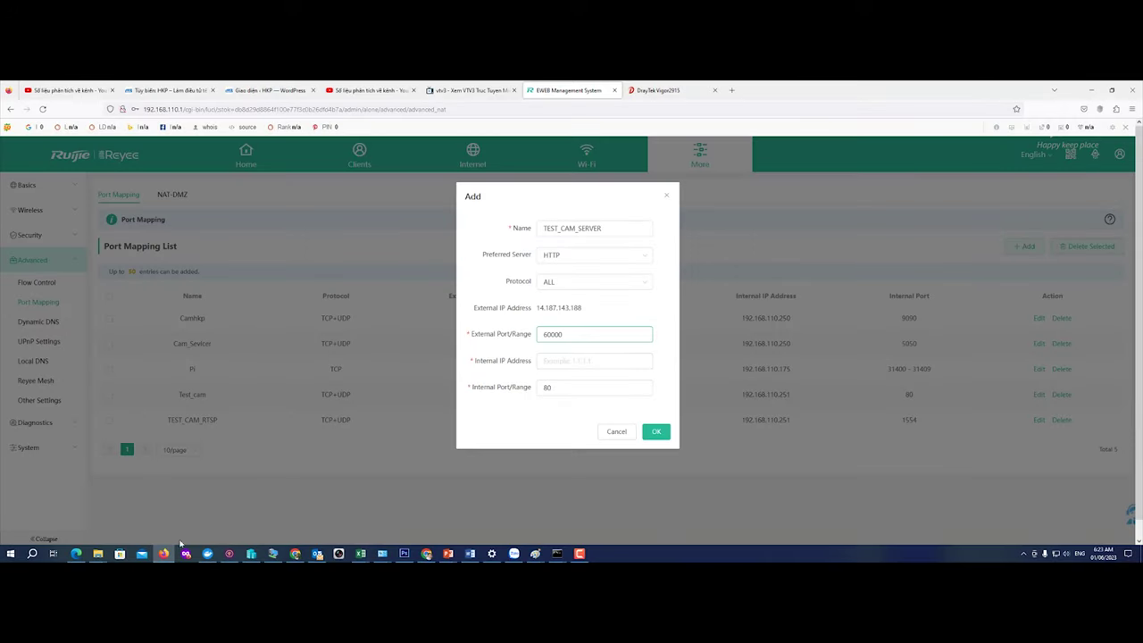
click(76, 553)
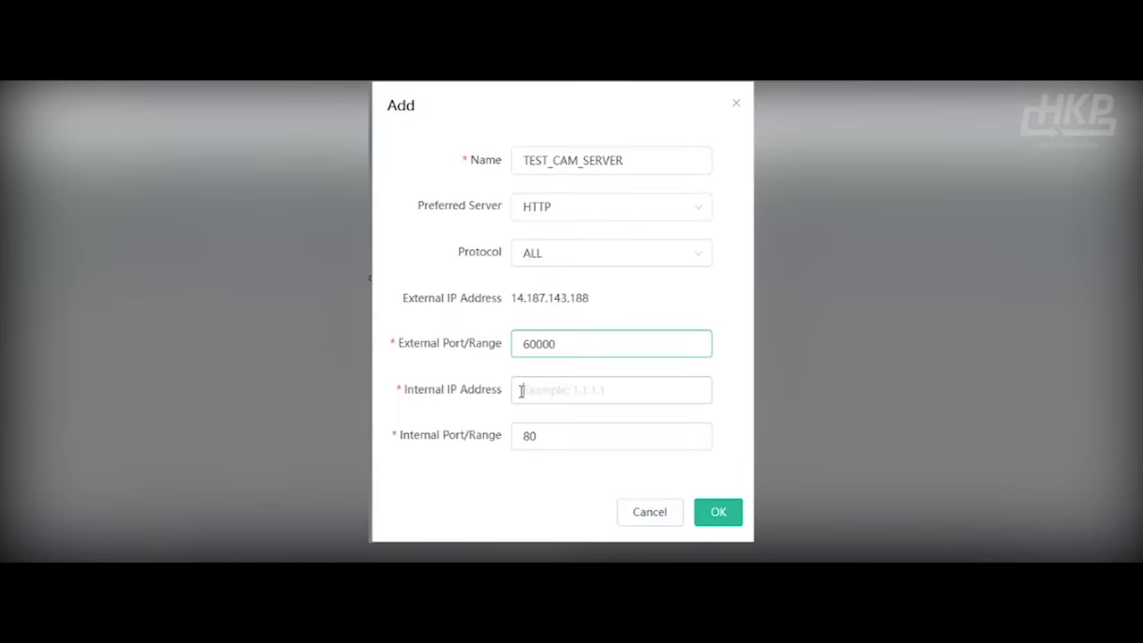
click(523, 391)
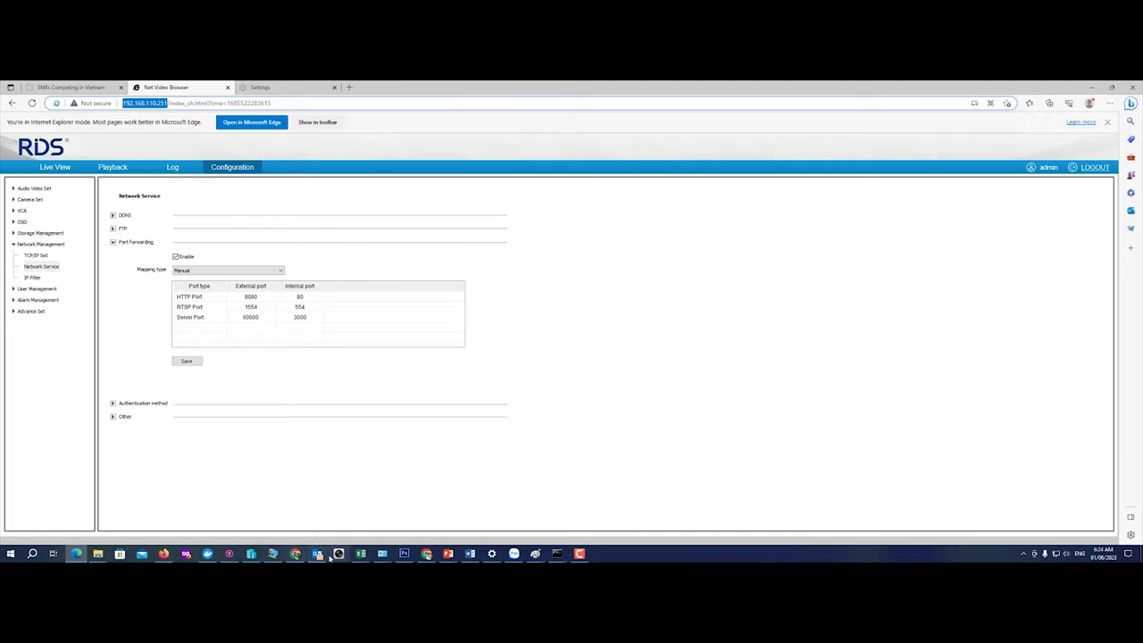
click(164, 554)
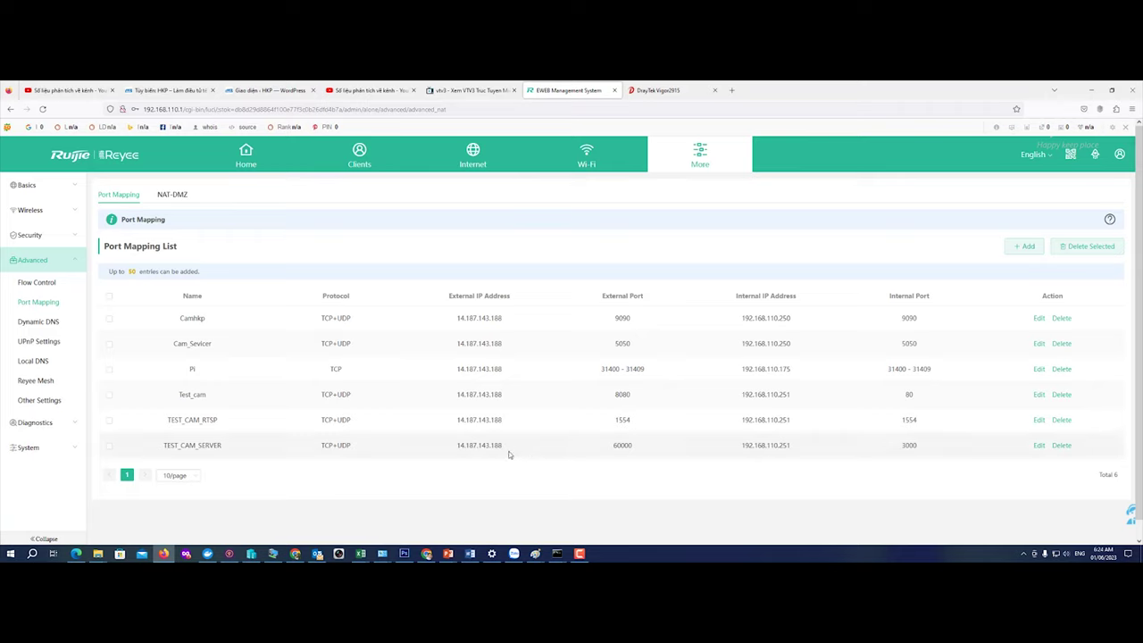
Step: Open ping.eu in a new browser tab and go to its Port check function
click(735, 92)
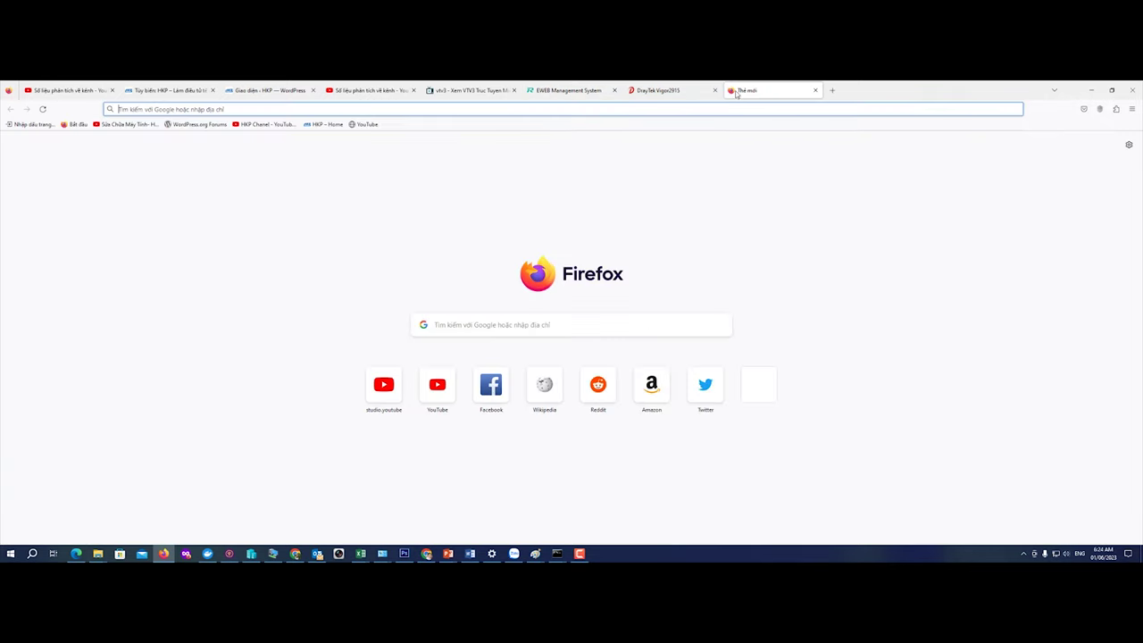
click(715, 112)
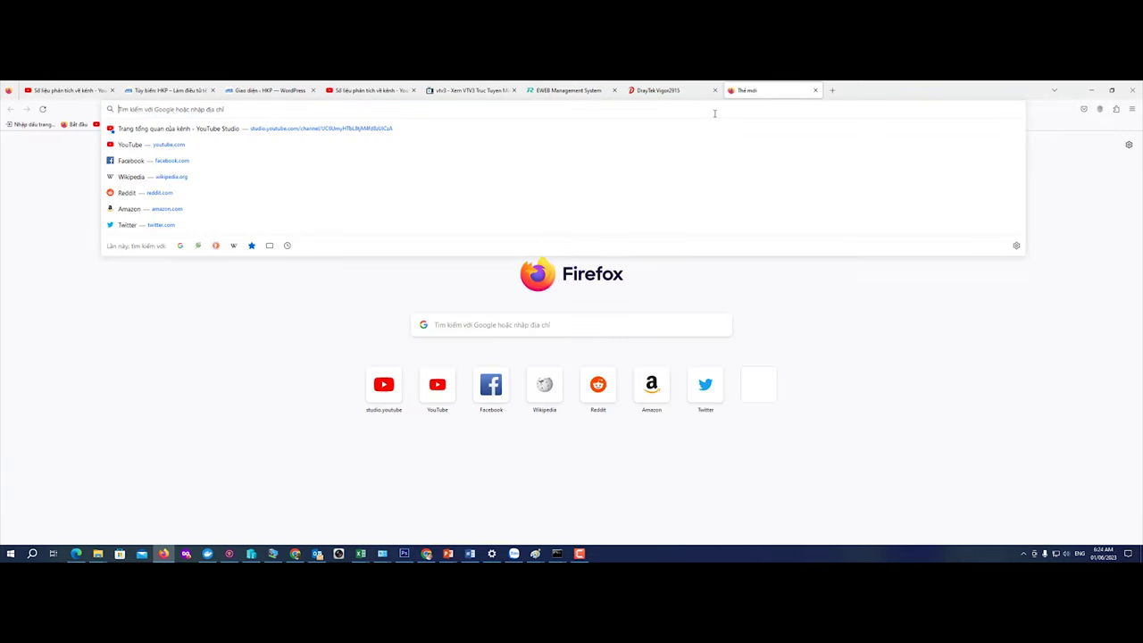
text(p)
key(BackSpace)
text(ping.e)
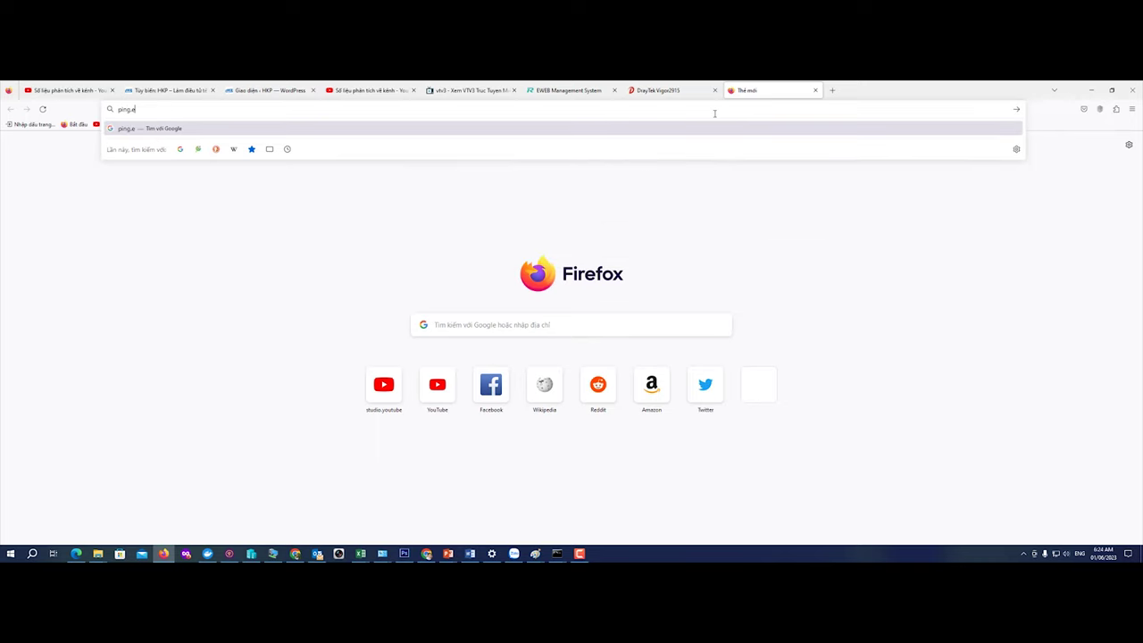
text(u)
key(Return)
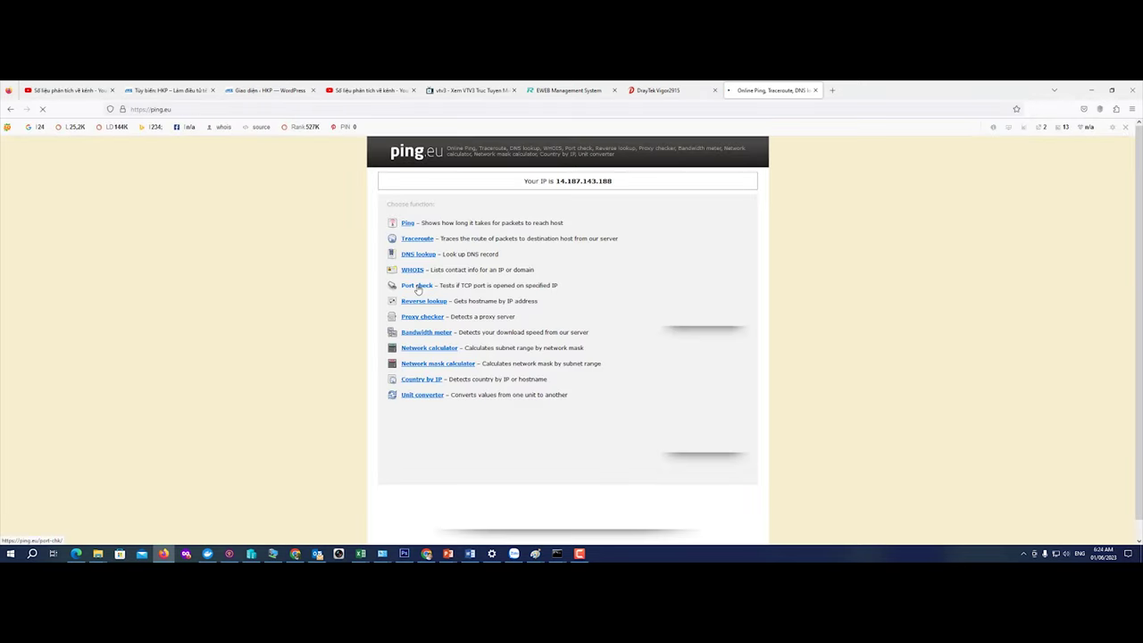
click(417, 287)
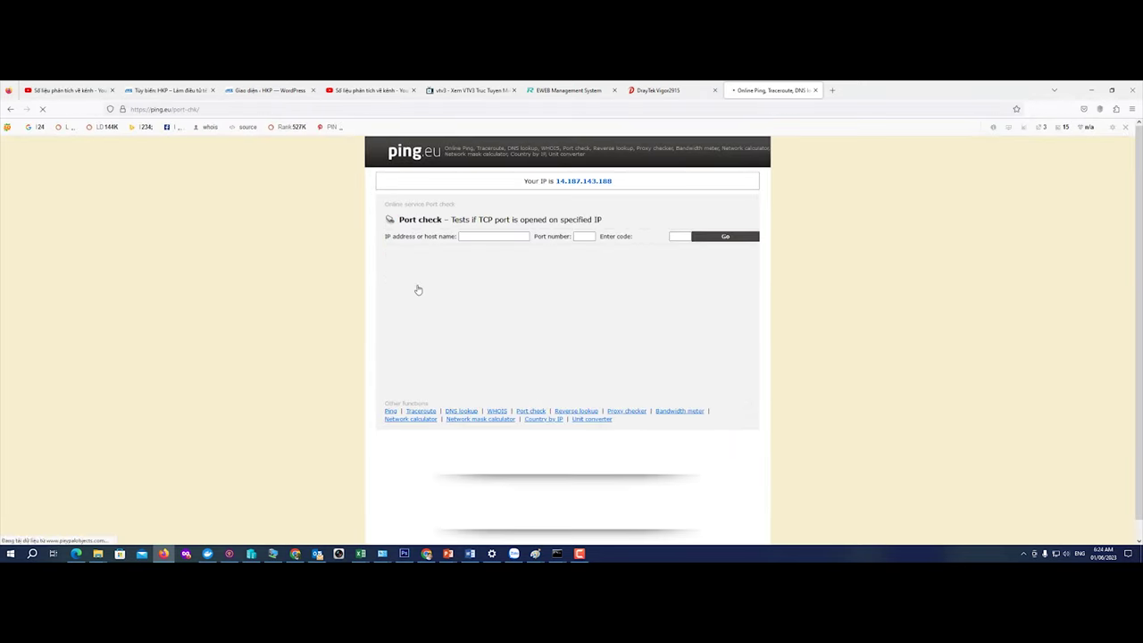
click(584, 182)
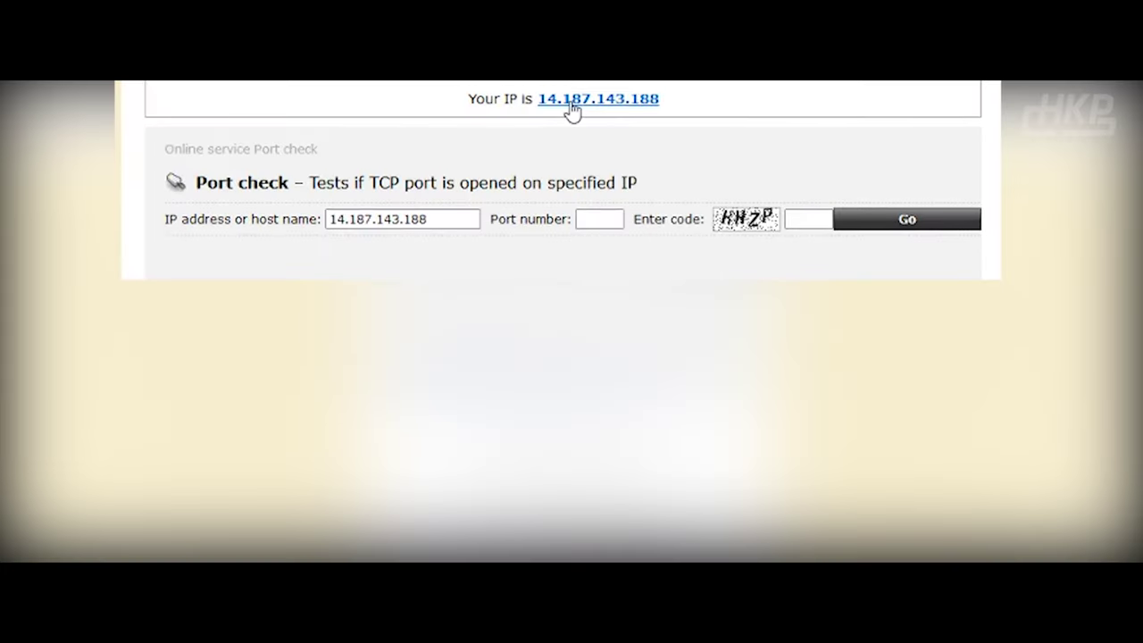
click(579, 302)
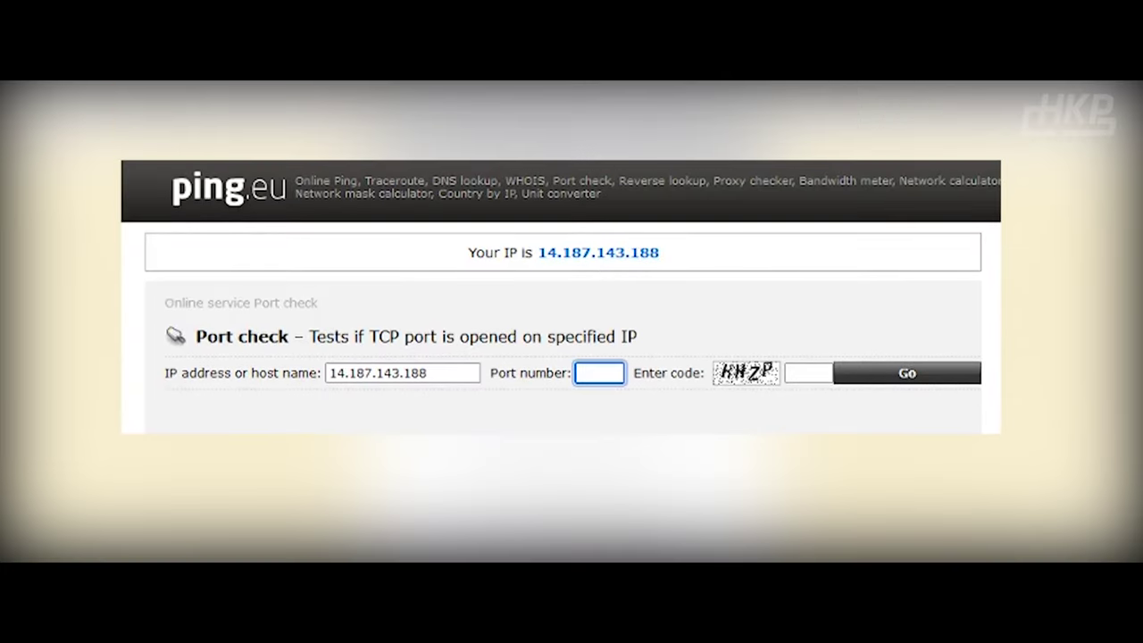
text(8080)
click(808, 373)
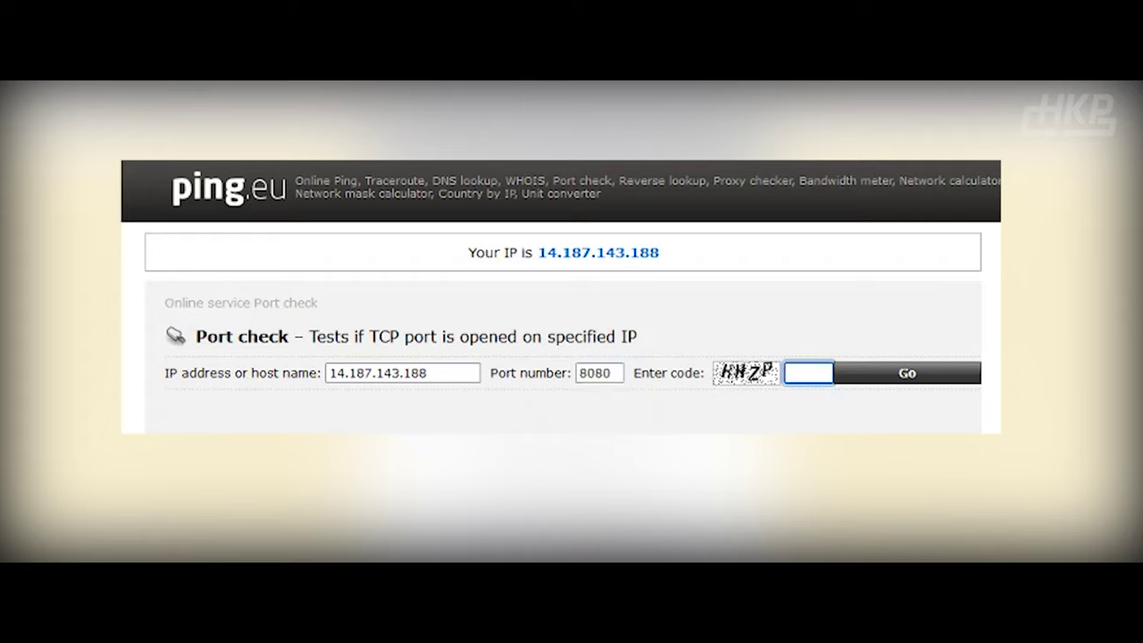
text(KHZP)
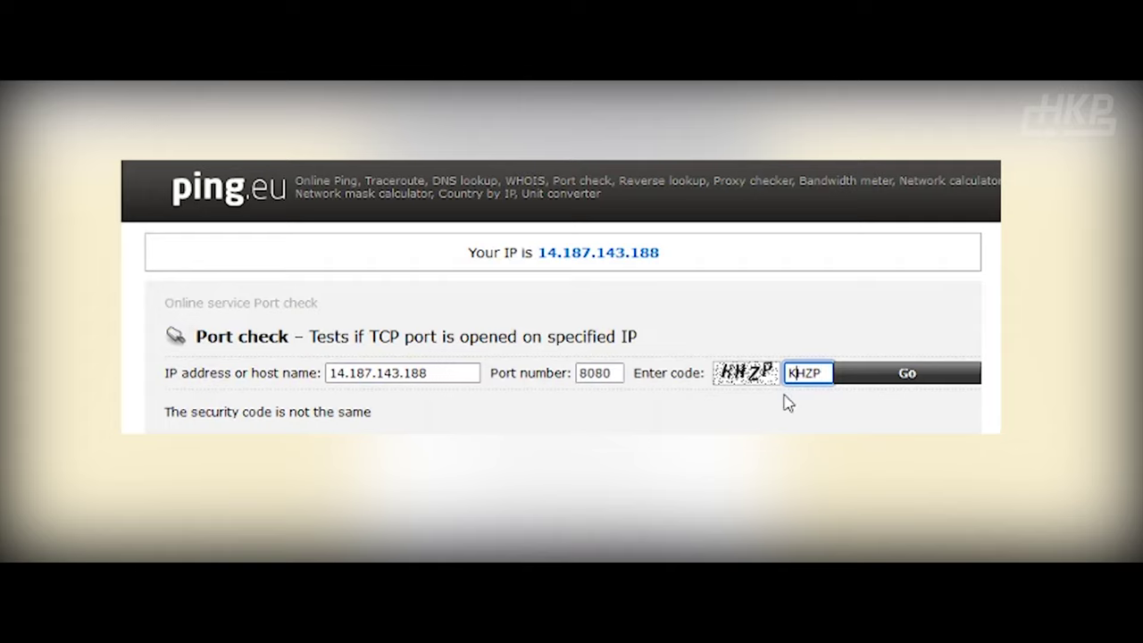
key(ctrl+a)
text(MT)
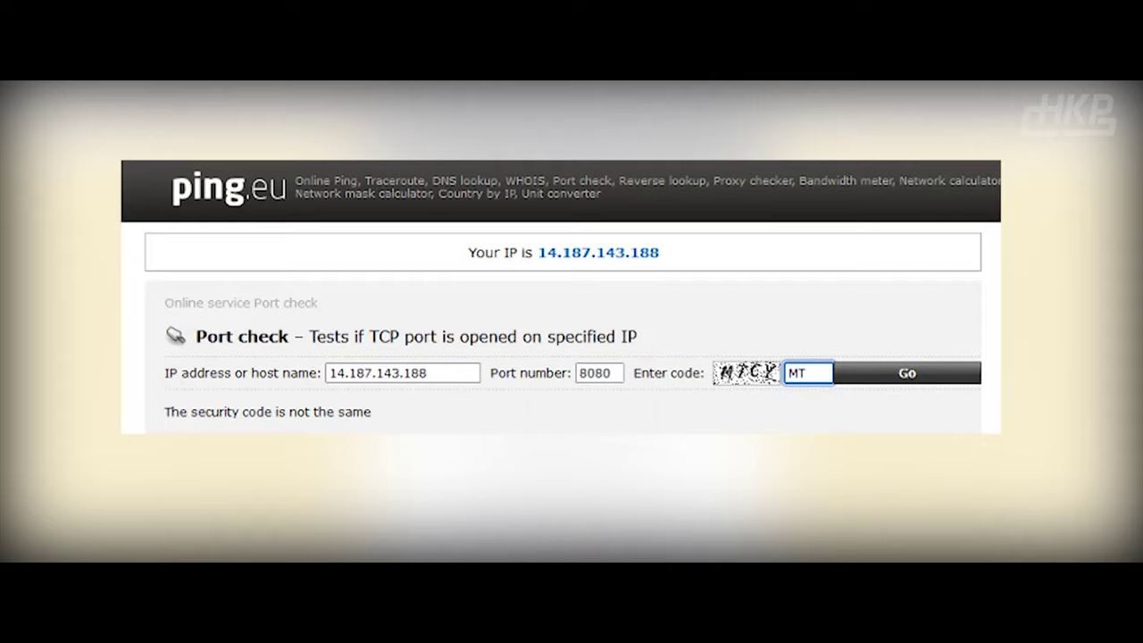
text(CY)
click(898, 377)
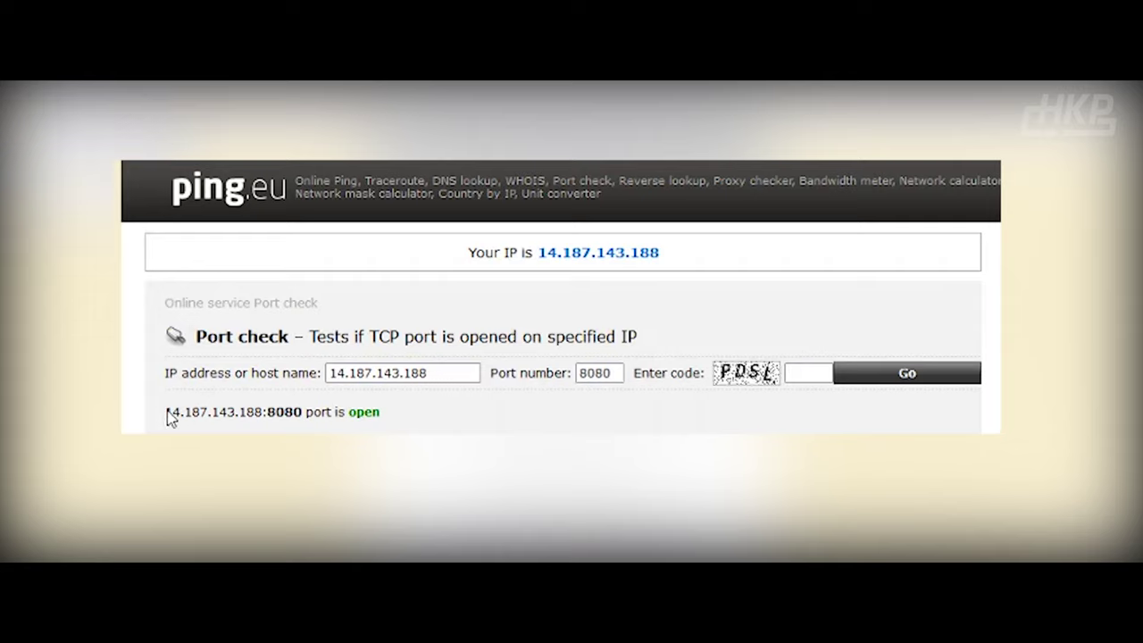
Step: Check whether port 1554 is open on the same public IP, entering the displayed security code
click(789, 372)
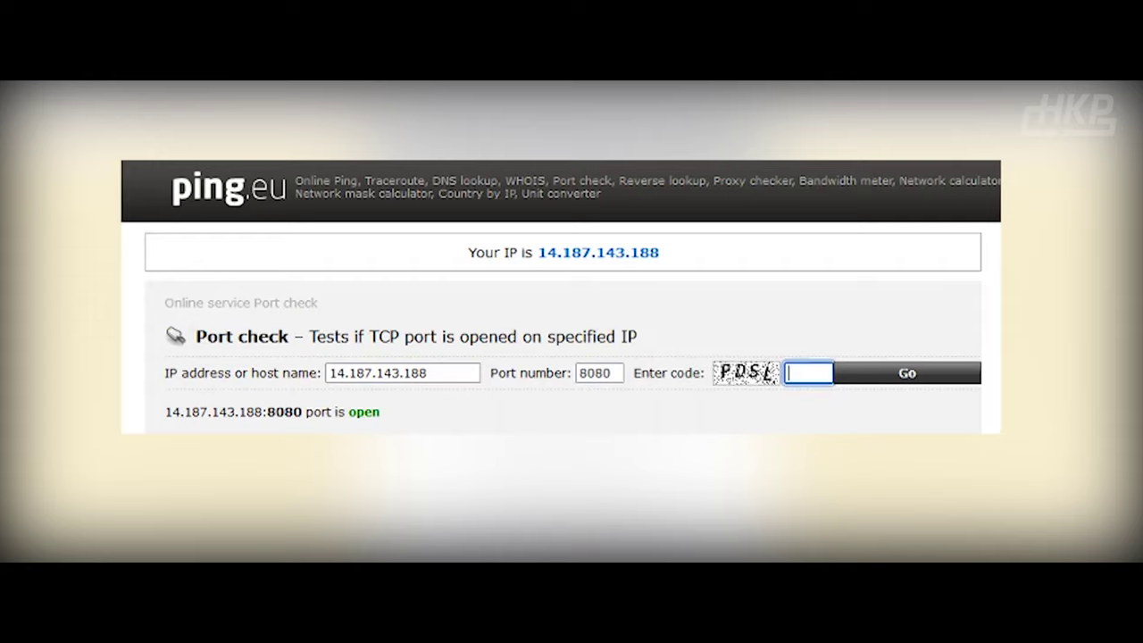
text(155)
double_click(597, 373)
text(1554)
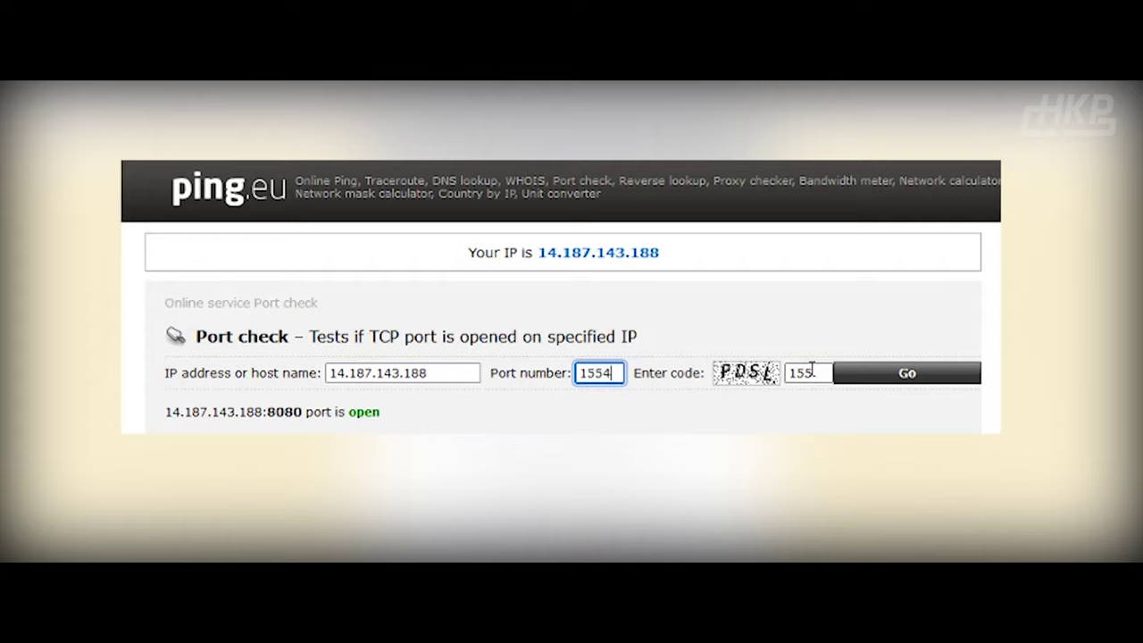
drag(820, 374, 756, 395)
text(P)
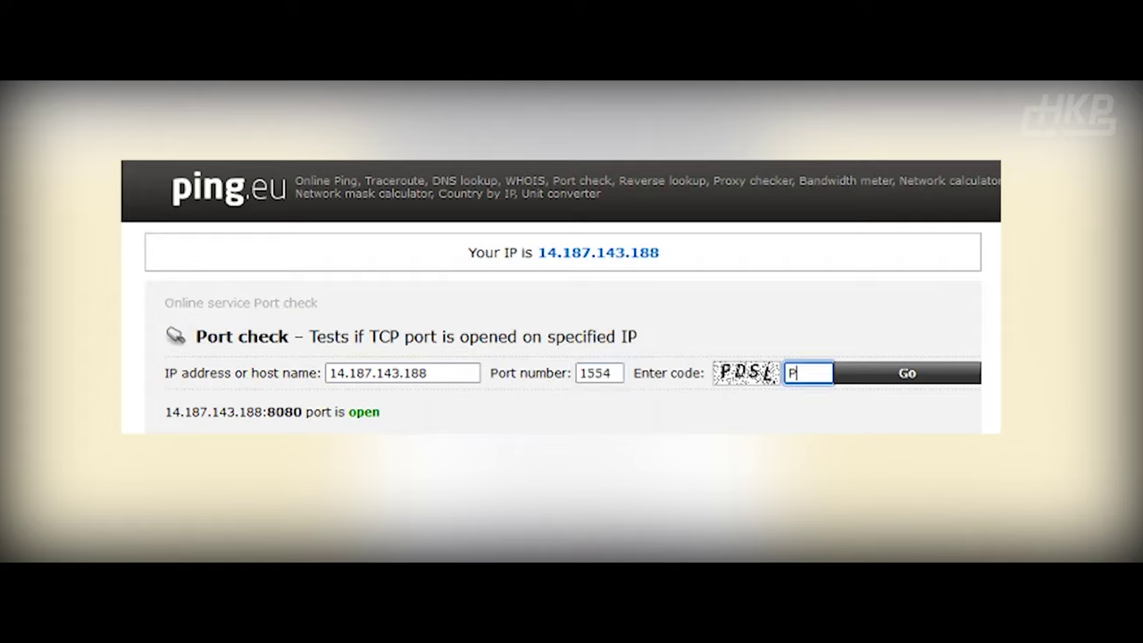
text(DSL)
key(Return)
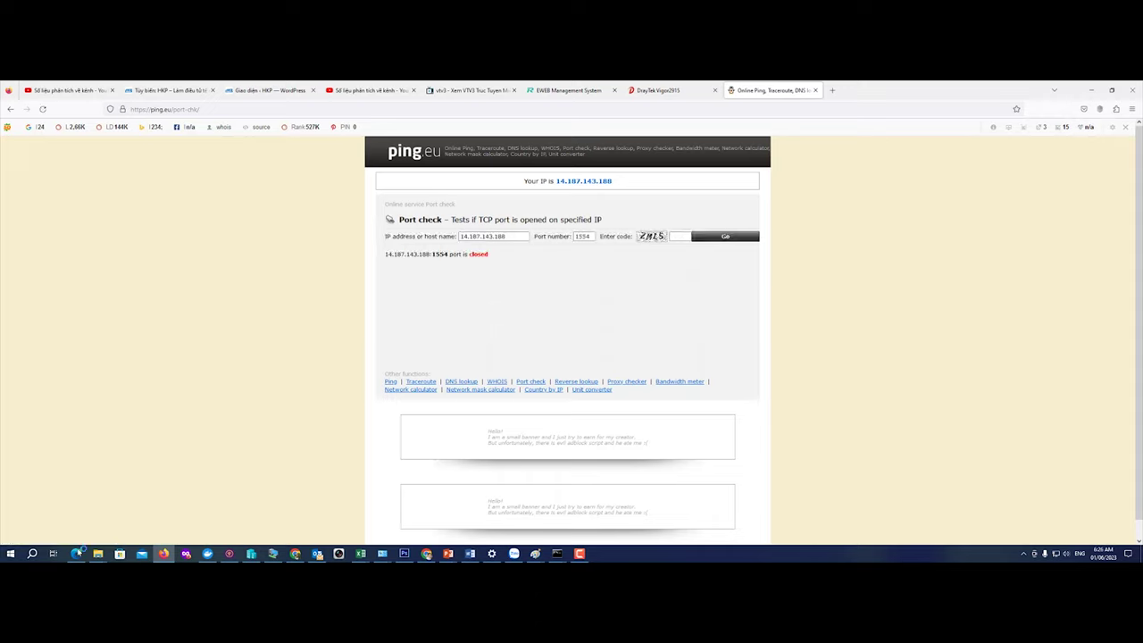
Step: Check whether port 60000 is open on the same public IP, entering the displayed security code
double_click(571, 237)
text(8)
click(684, 236)
key(Return)
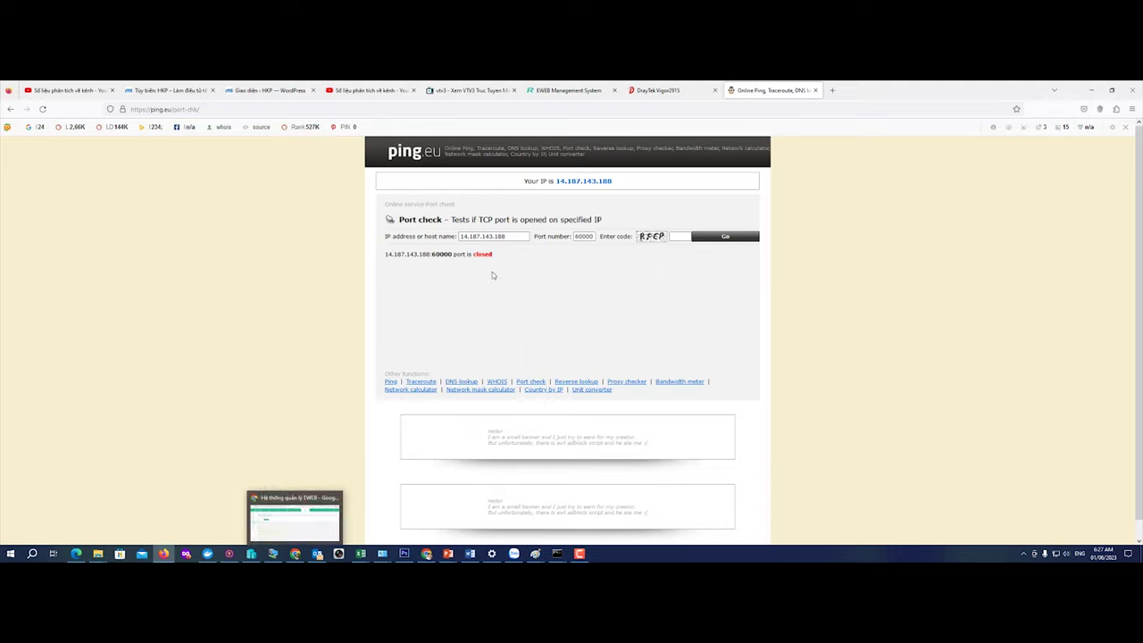
drag(494, 257, 378, 270)
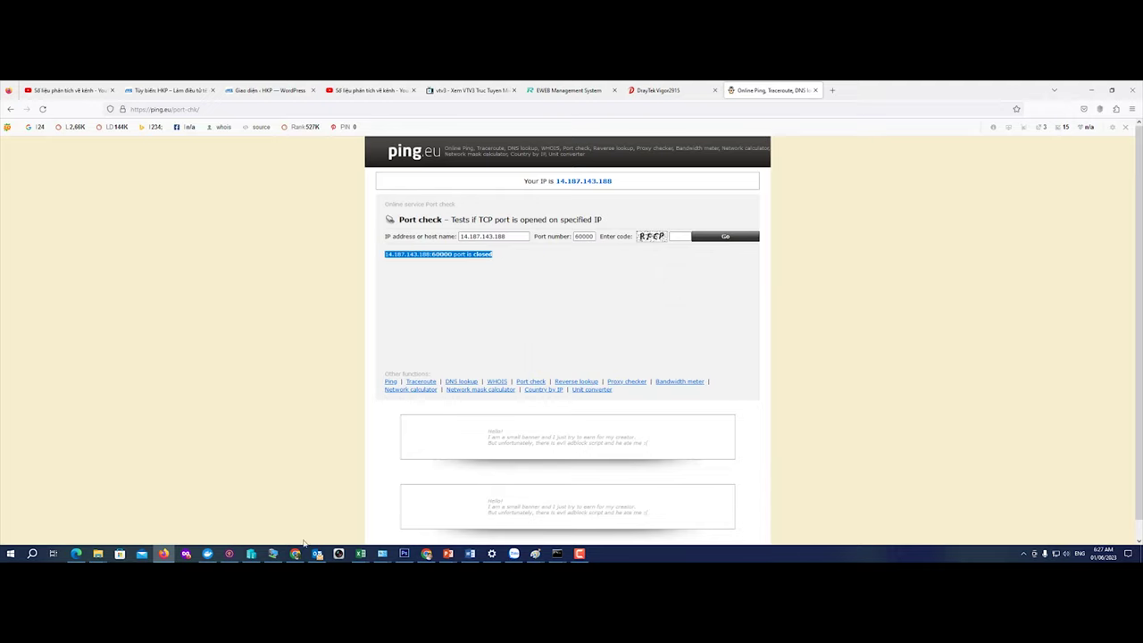
Step: Compare the camera's port forwarding table in Edge with the router's port mapping list, especially the TEST_CAM_SERVER external port
click(164, 555)
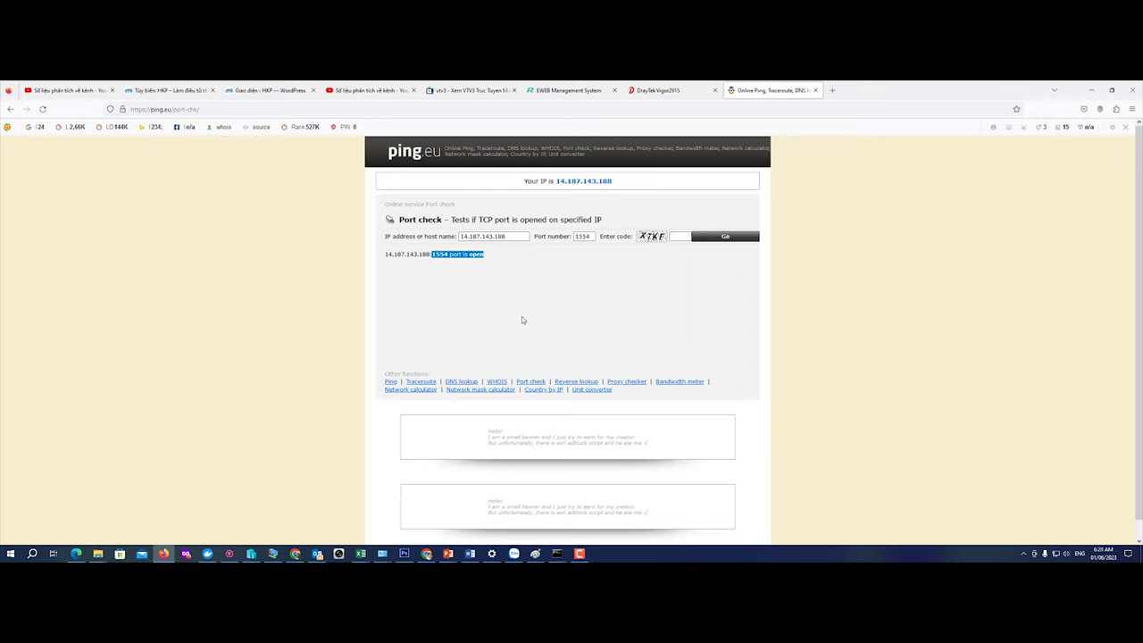
click(78, 554)
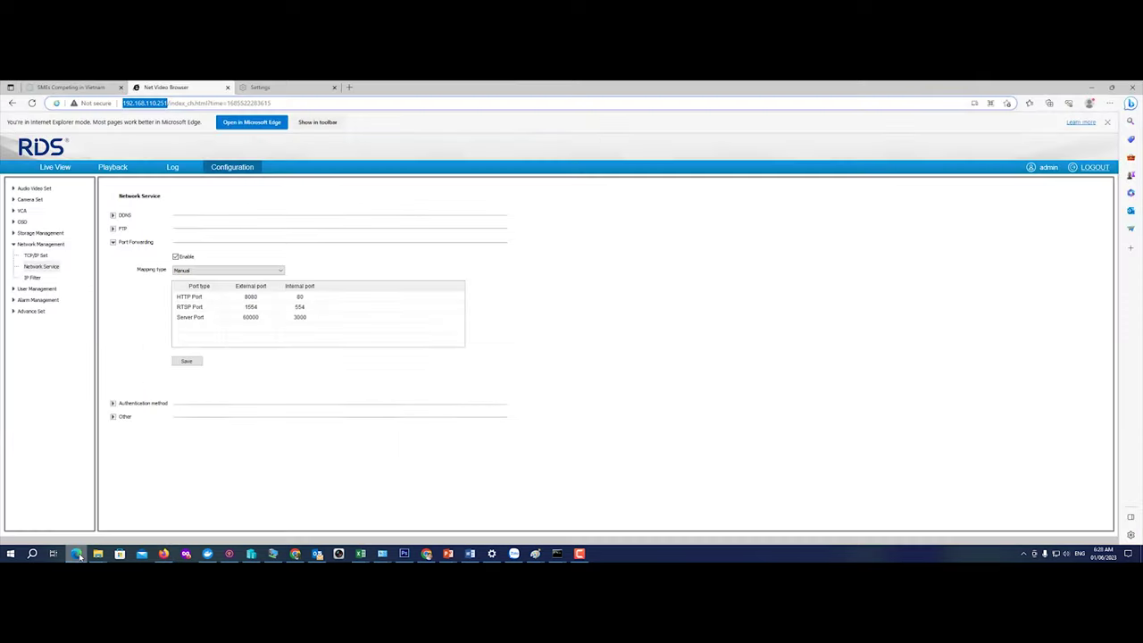
click(77, 555)
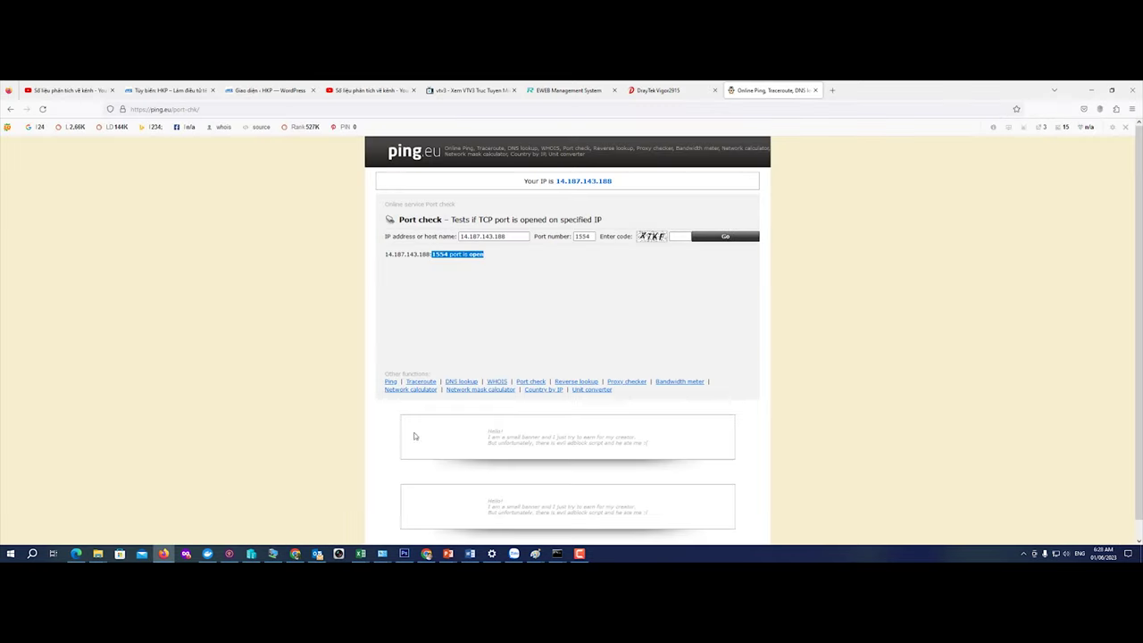
click(563, 90)
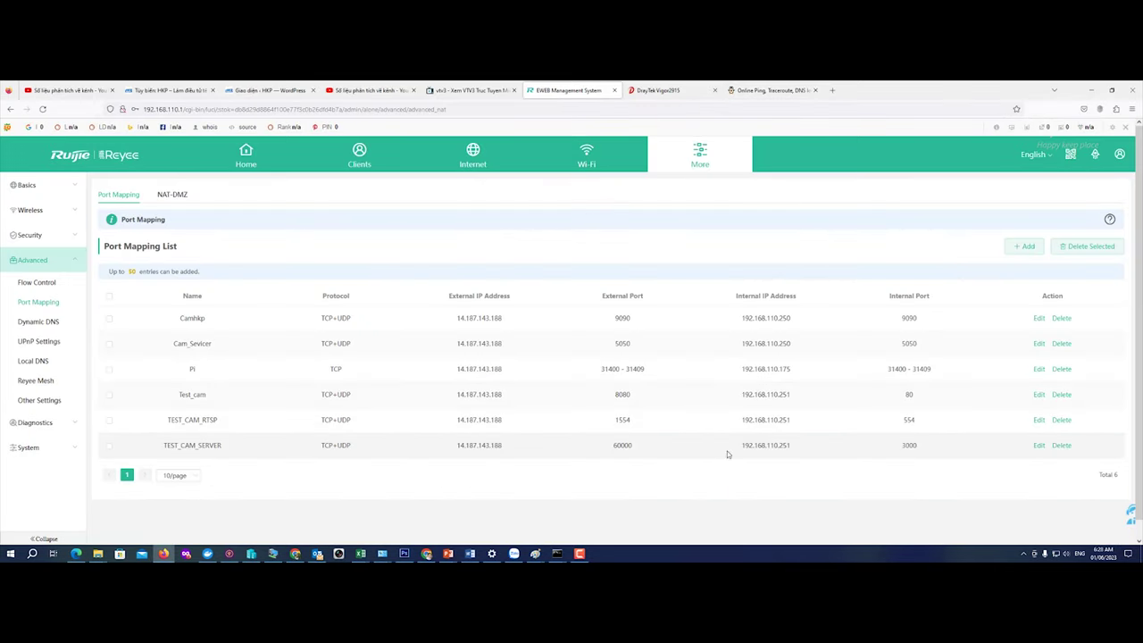
drag(622, 448, 587, 460)
key(ctrl+Tab)
key(ctrl+Tab)
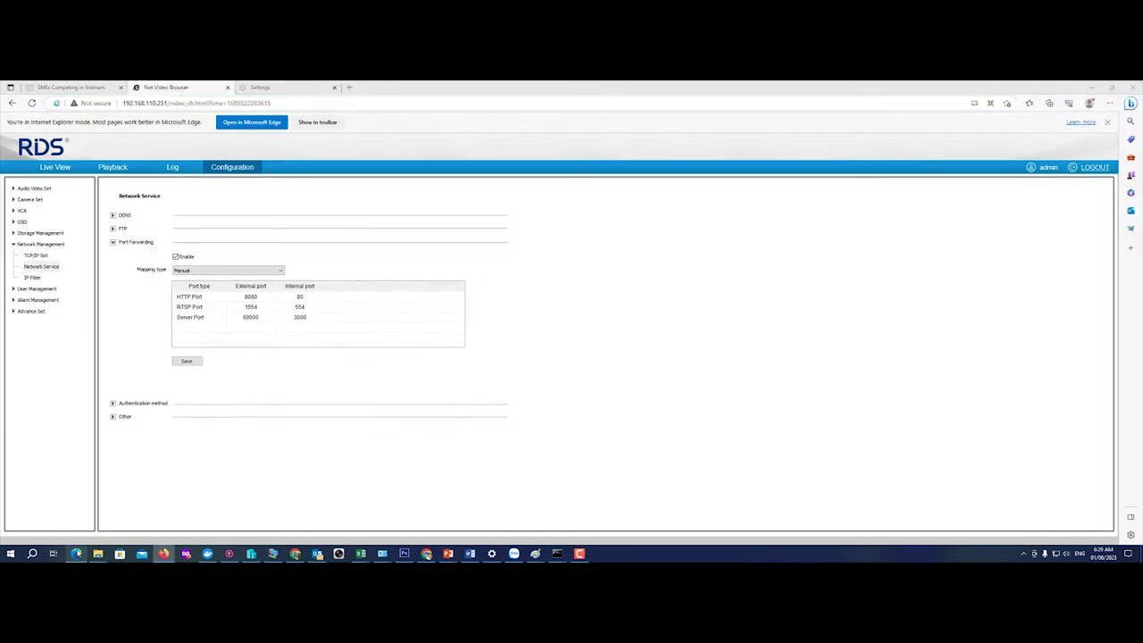
Step: Try to change the first digit of the Server Port's external port to 7 in the camera's port forwarding table and save
click(76, 554)
click(248, 322)
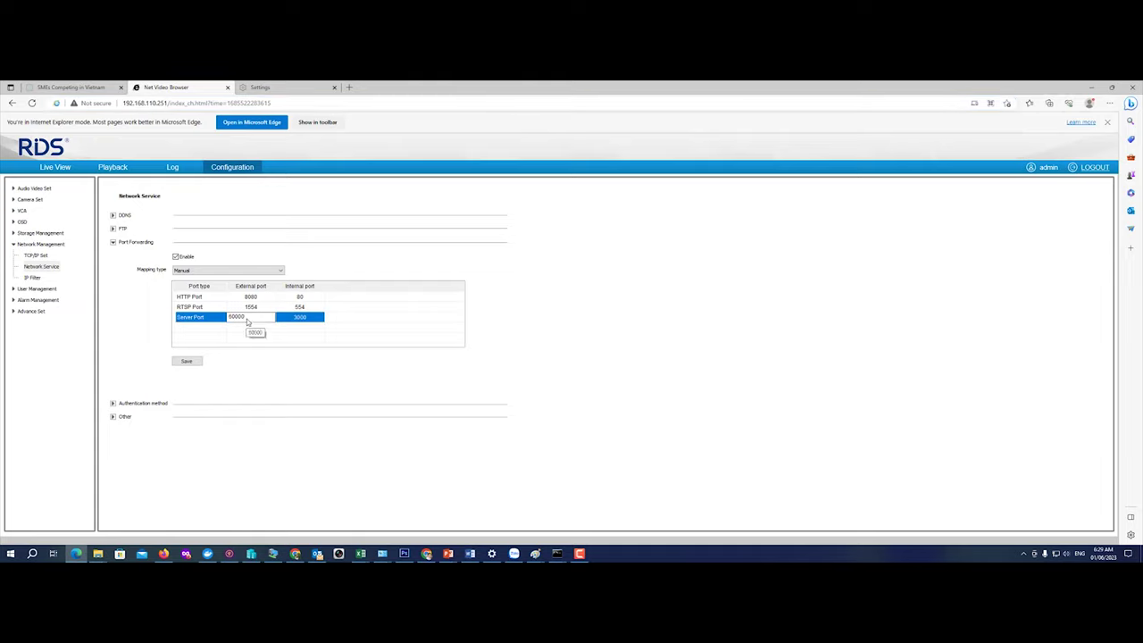
click(248, 320)
click(234, 317)
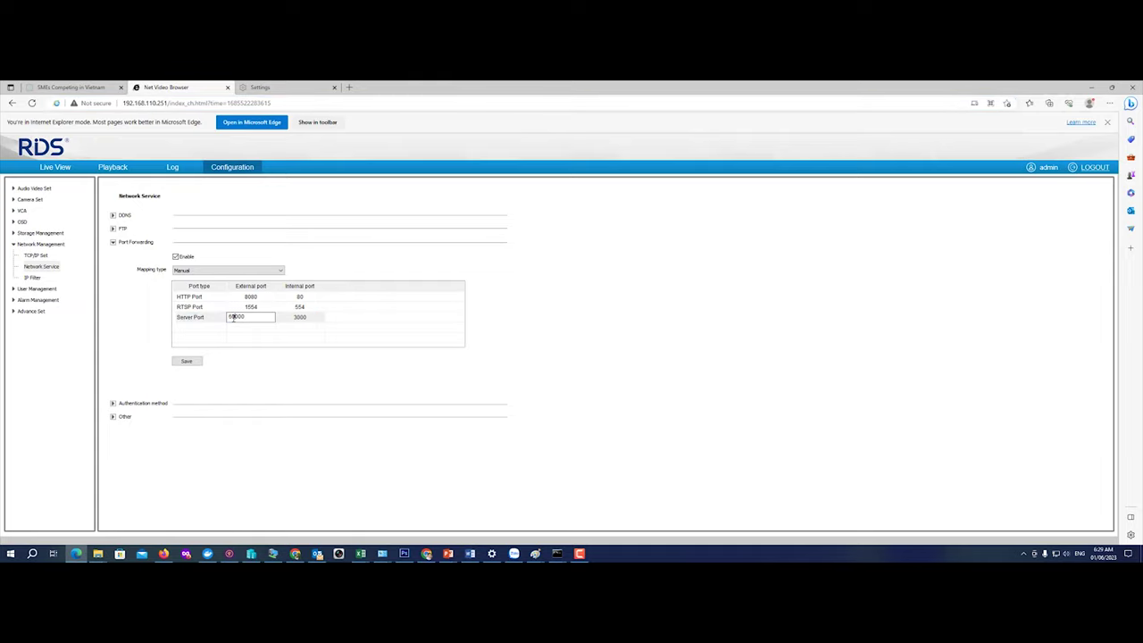
drag(233, 317, 228, 317)
text(7)
click(300, 318)
click(187, 362)
click(569, 342)
drag(231, 317, 228, 317)
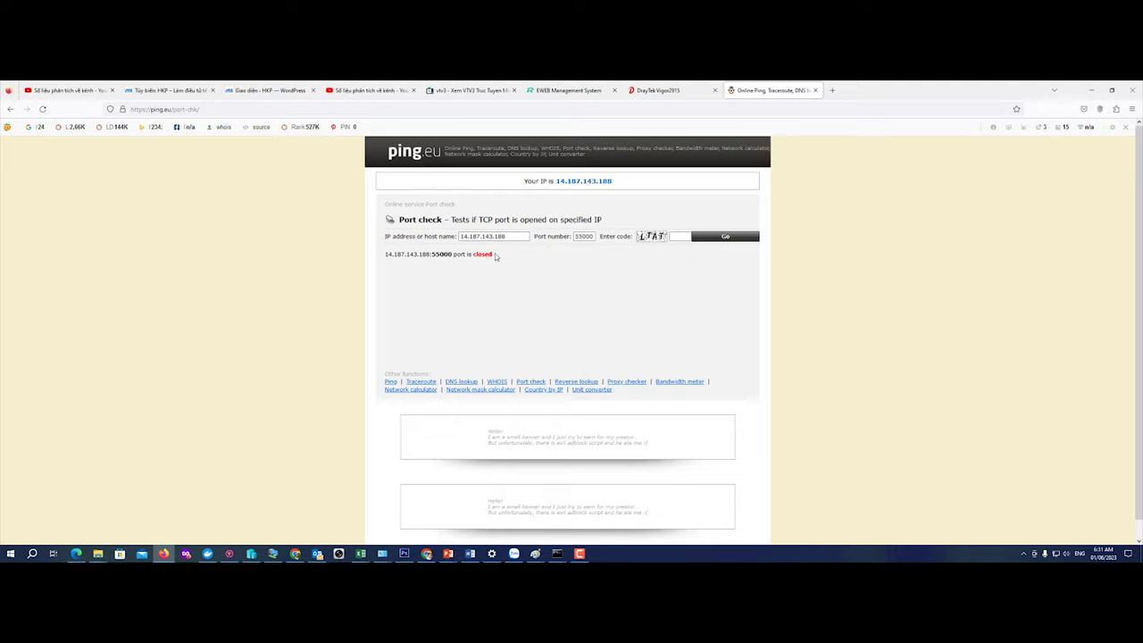
Step: Review the ping.eu port check result for port 55000
drag(495, 253, 382, 259)
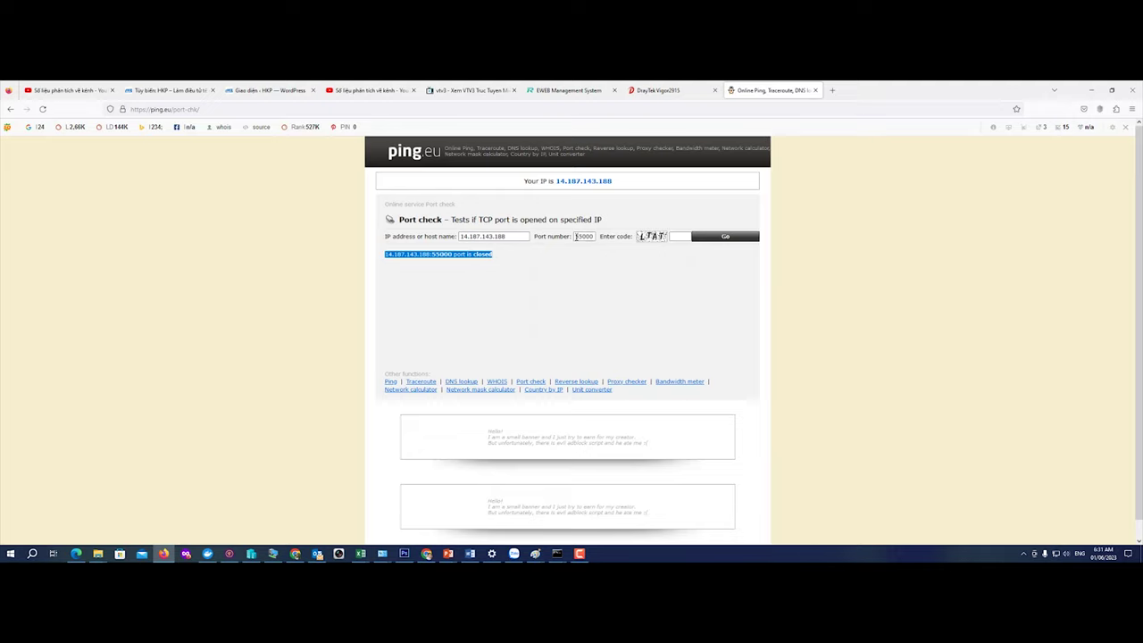
Step: Compare the public IP and port number on the ping.eu port check page with the router's port mapping list
double_click(581, 237)
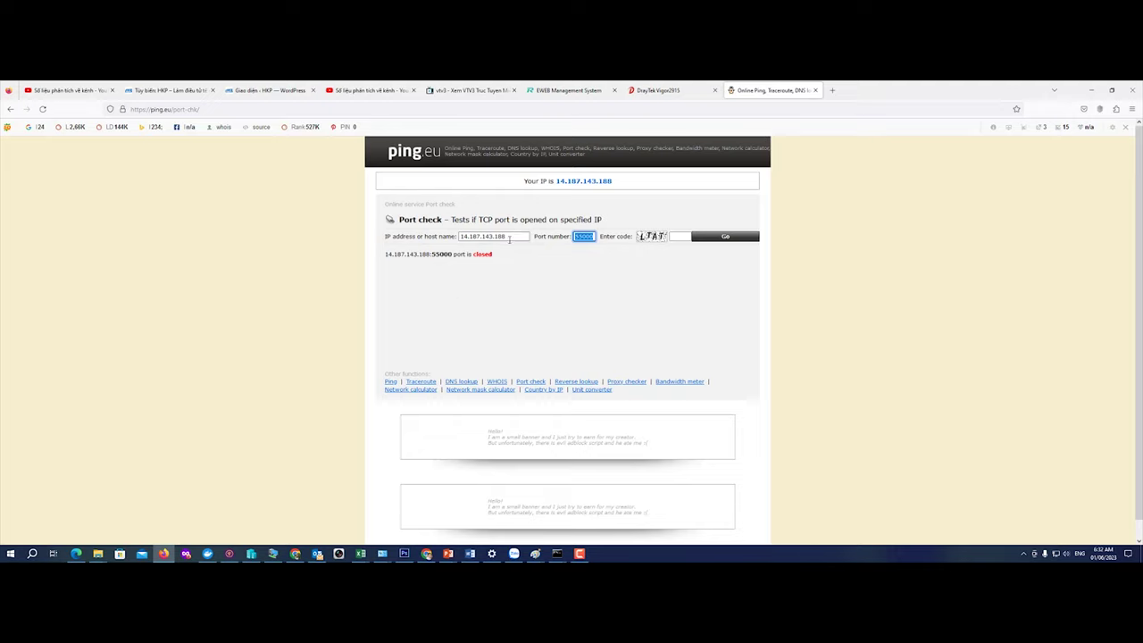
click(553, 92)
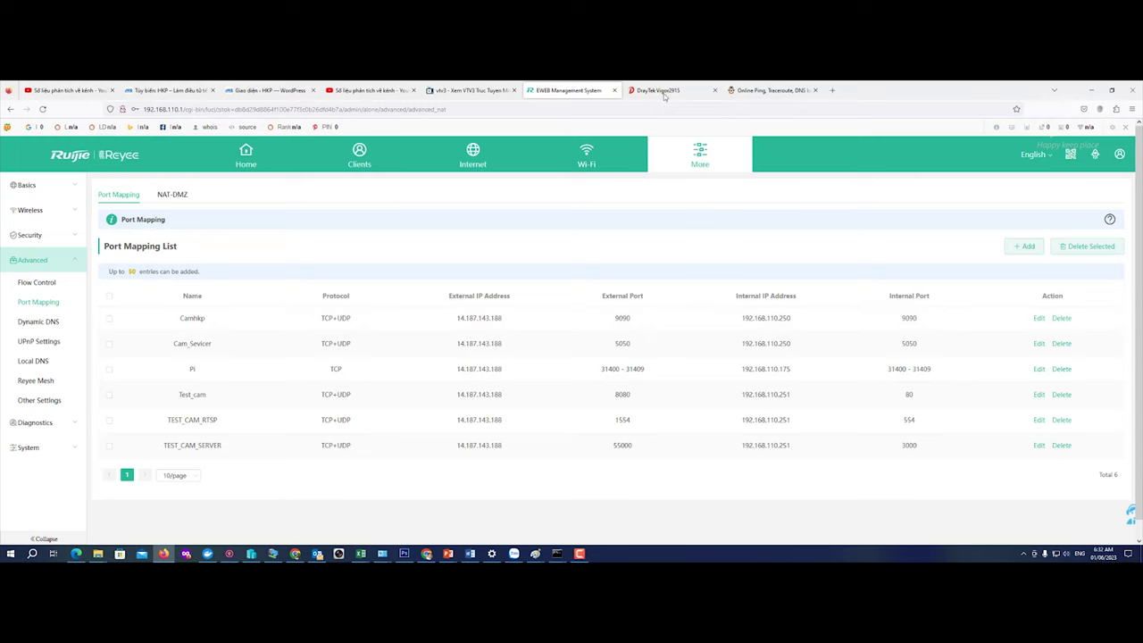
click(746, 90)
drag(616, 183, 557, 190)
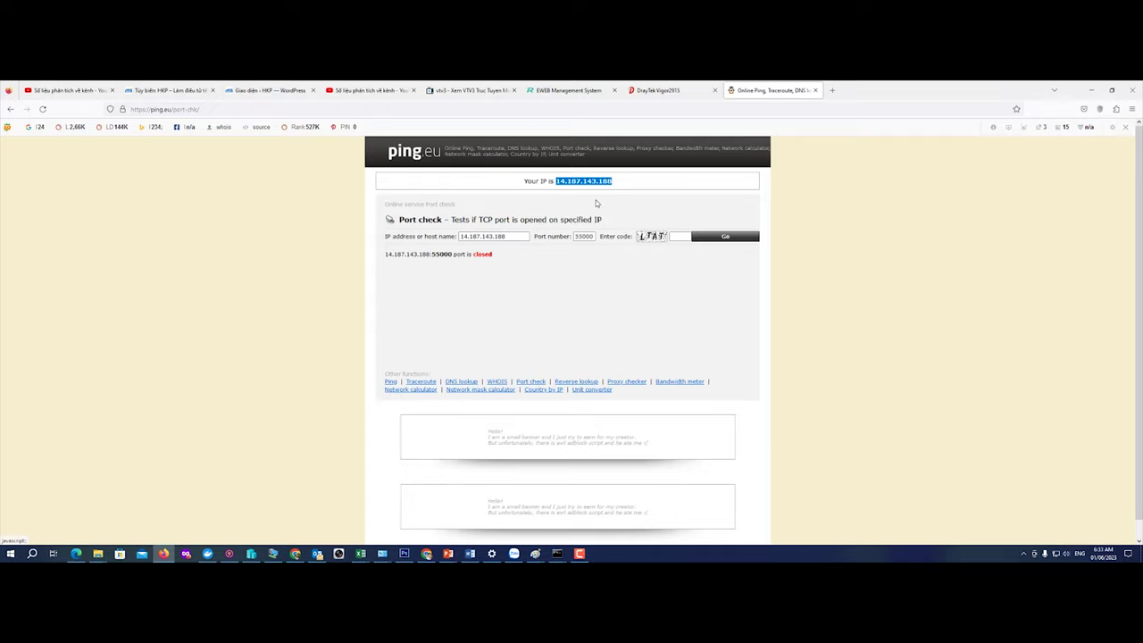
Step: View the Reyee router's Dynamic DNS settings and the DrayTek Vigor2915 router's Open Ports setup
click(565, 90)
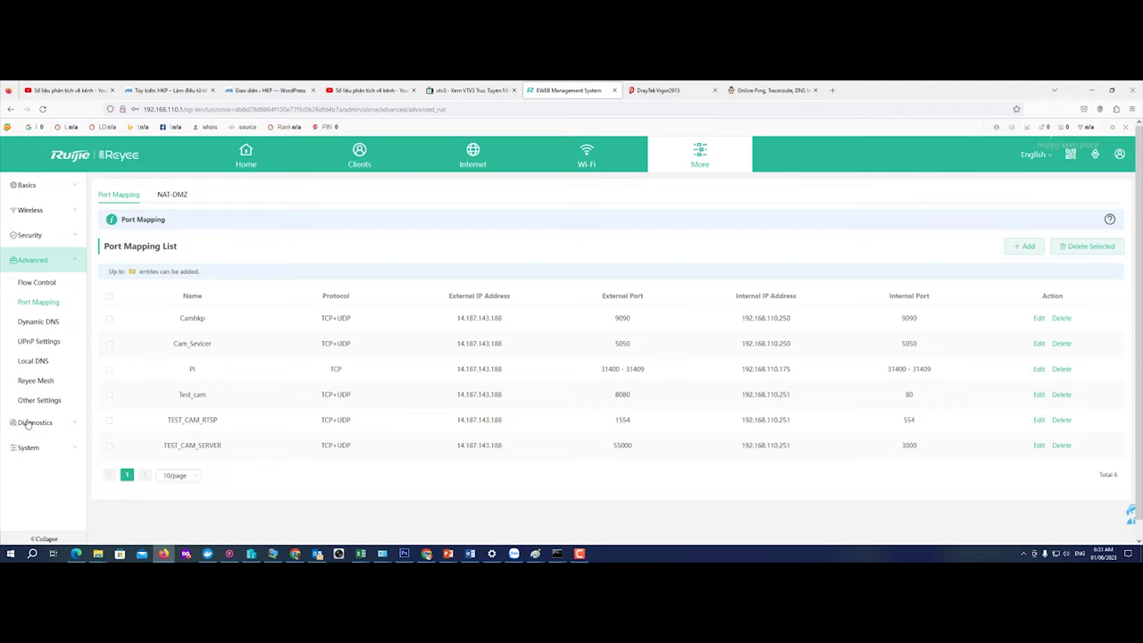
click(41, 326)
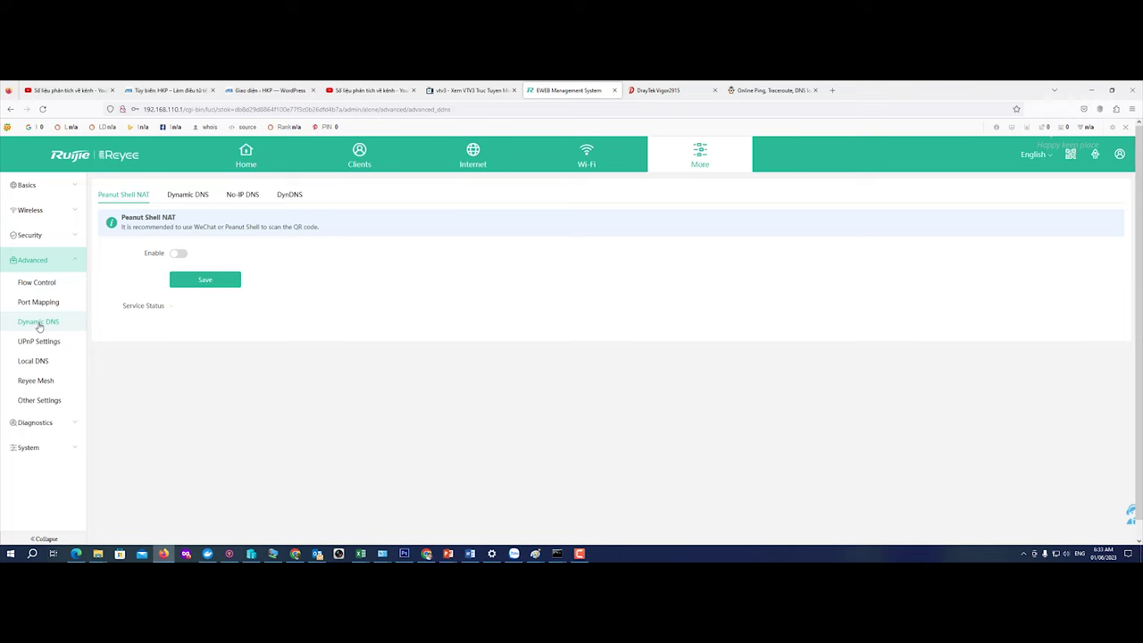
click(658, 90)
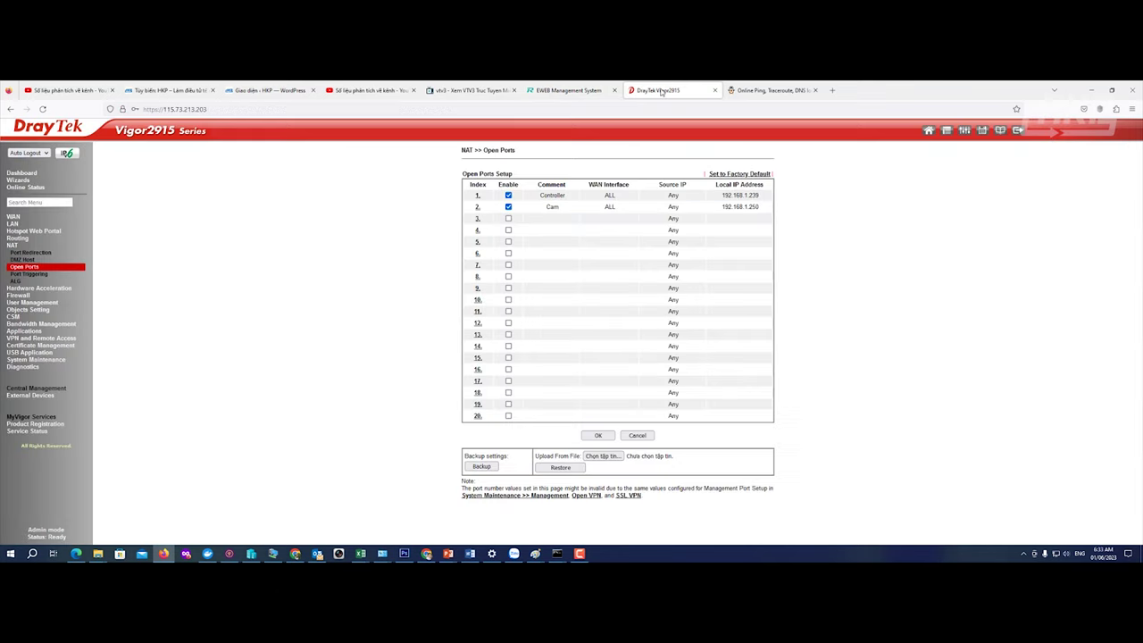